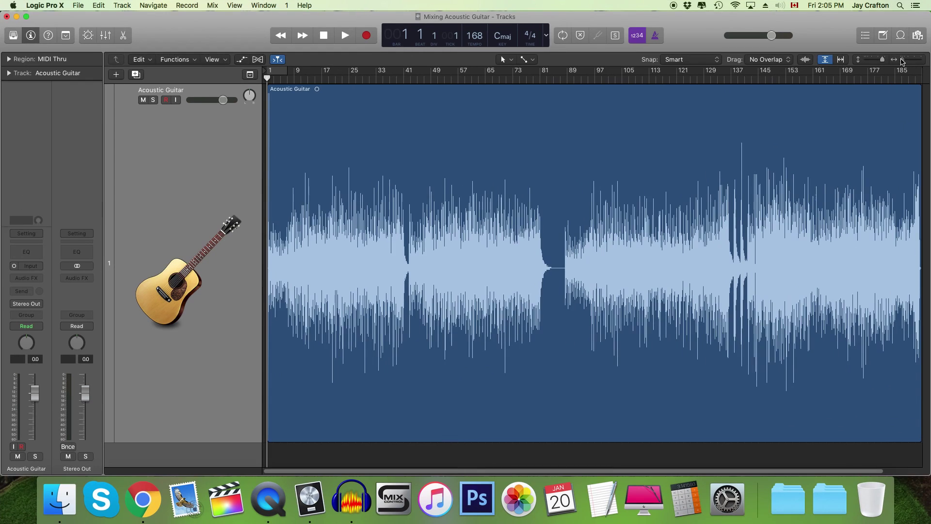
Step: Move the playhead back to around bar 11
{"action": "left_click_drag", "start_coordinate": [383, 77], "coordinate": [302, 82]}
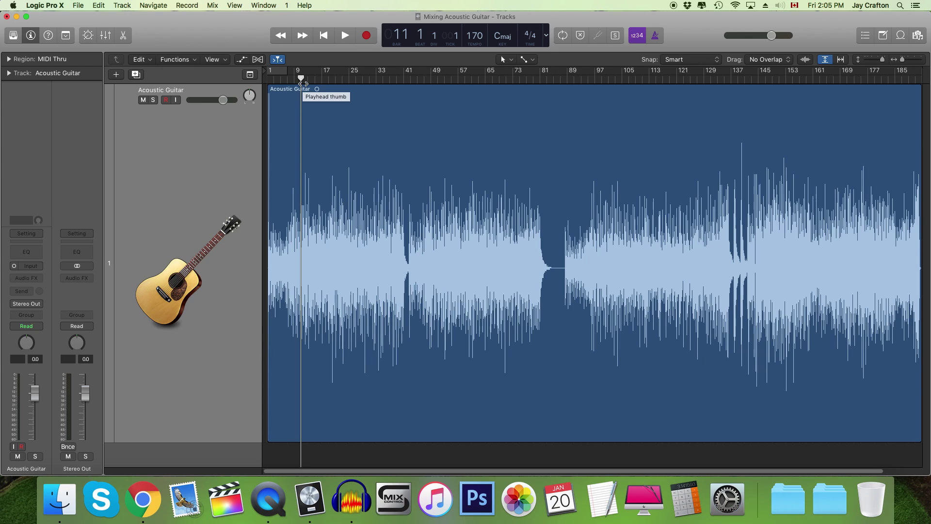
Step: Play the guitar from around bar 14 for a few seconds, then stop
{"action": "left_click_drag", "start_coordinate": [303, 82], "coordinate": [310, 79]}
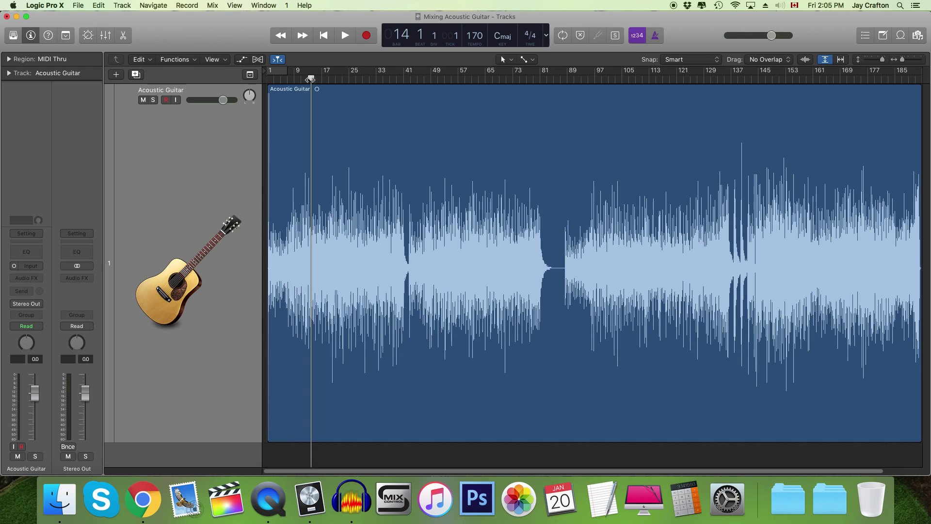
{"action": "key", "text": "space"}
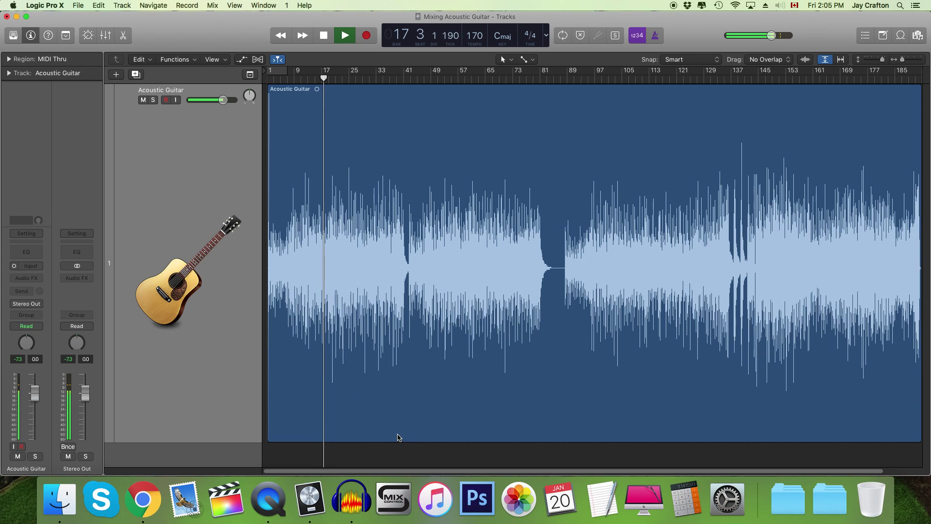
{"action": "left_click_drag", "start_coordinate": [417, 473], "coordinate": [420, 474]}
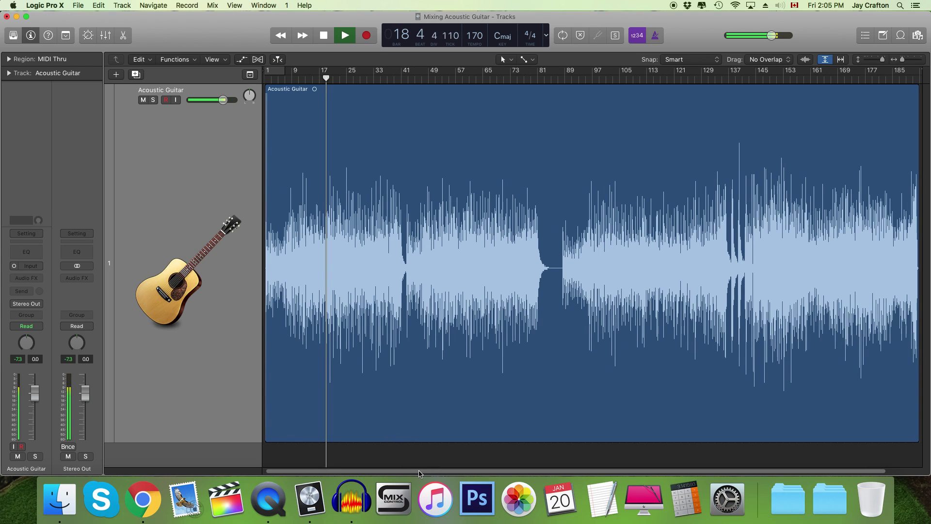
{"action": "key", "text": "space"}
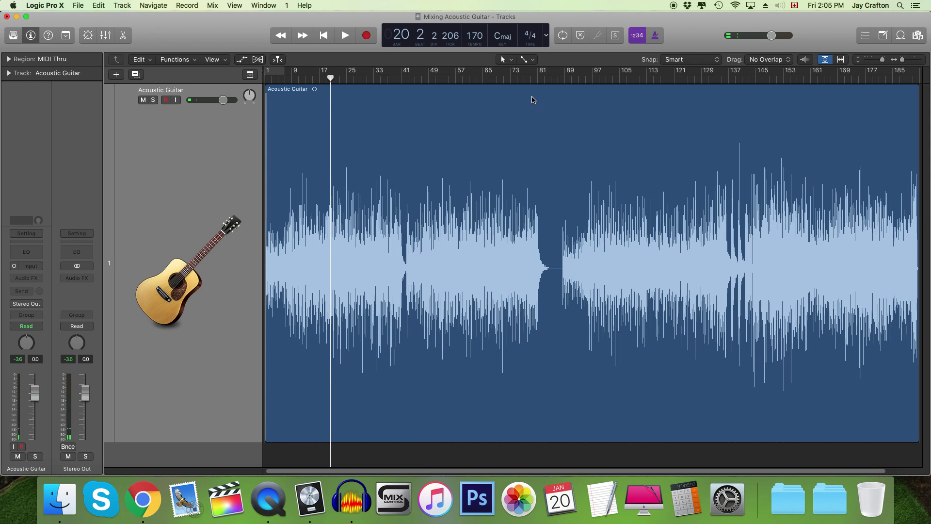
Step: Restart playback from bar 1, zoom out to the whole region, and select the Acoustic Guitar region
{"action": "left_click", "coordinate": [718, 75]}
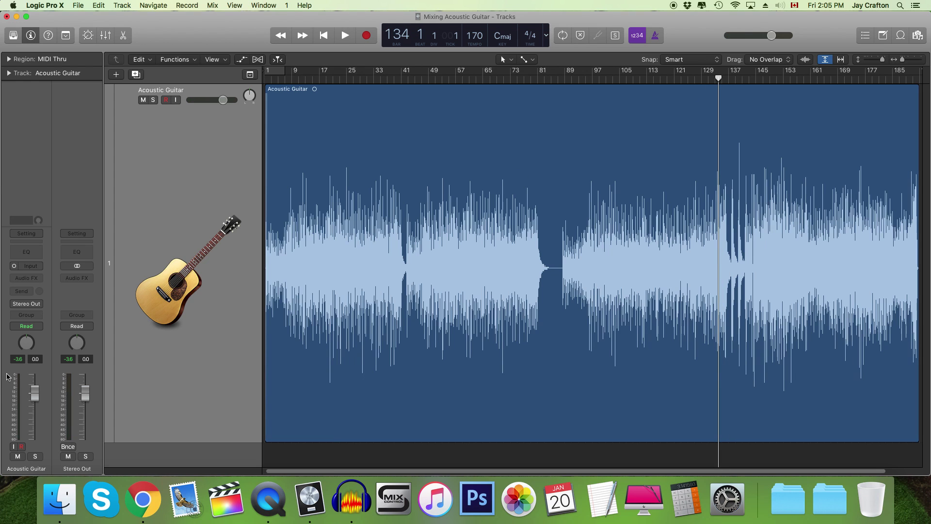
{"action": "key", "text": "Return"}
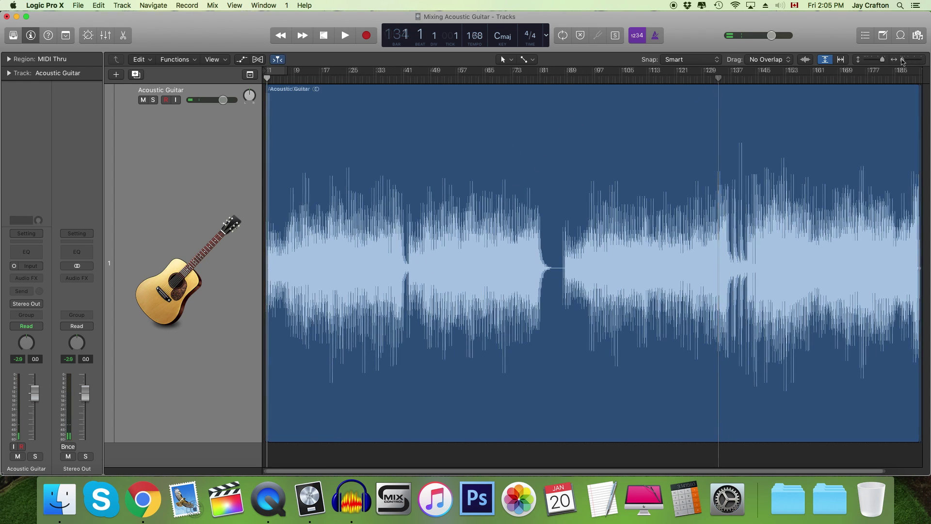
{"action": "key", "text": "space"}
{"action": "left_click_drag", "start_coordinate": [902, 59], "coordinate": [901, 61]}
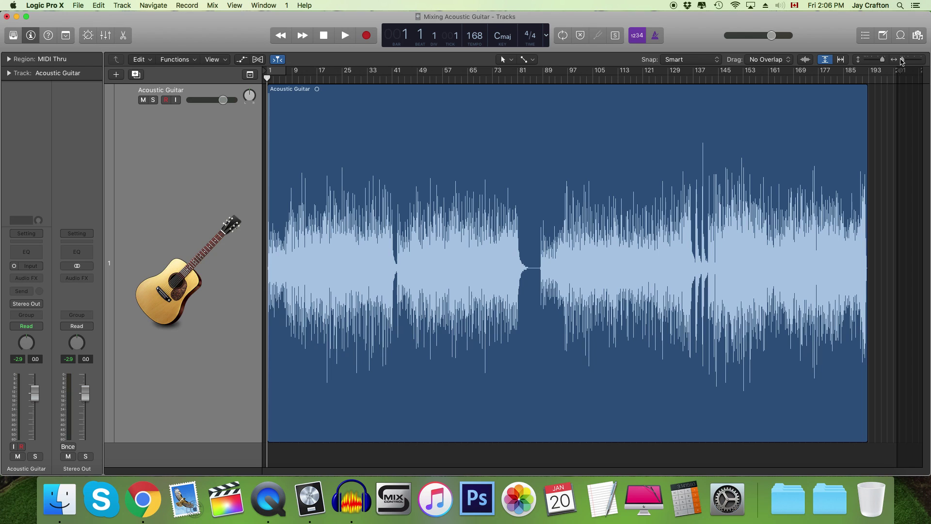
{"action": "left_click", "coordinate": [387, 312]}
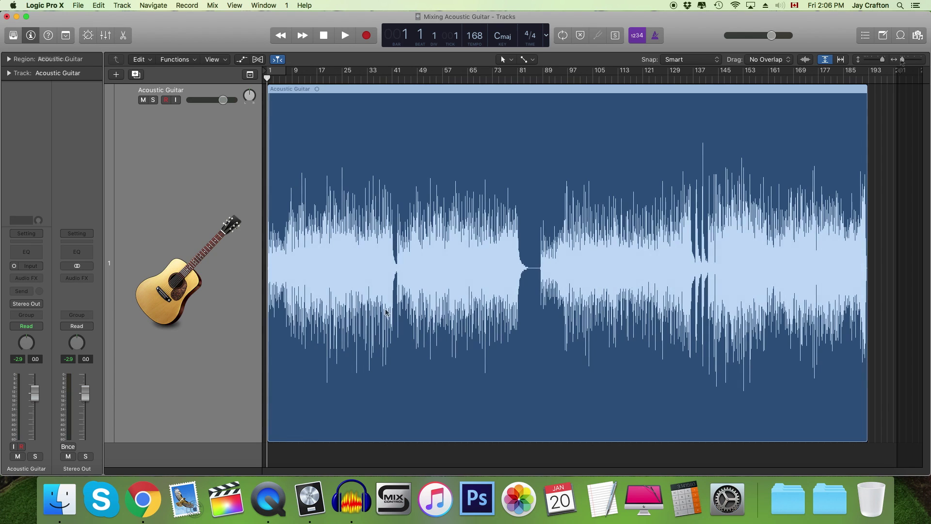
Step: Insert a Channel EQ on the Acoustic Guitar track and view the guitar spectrum with the analyzer on
{"action": "left_click", "coordinate": [30, 256]}
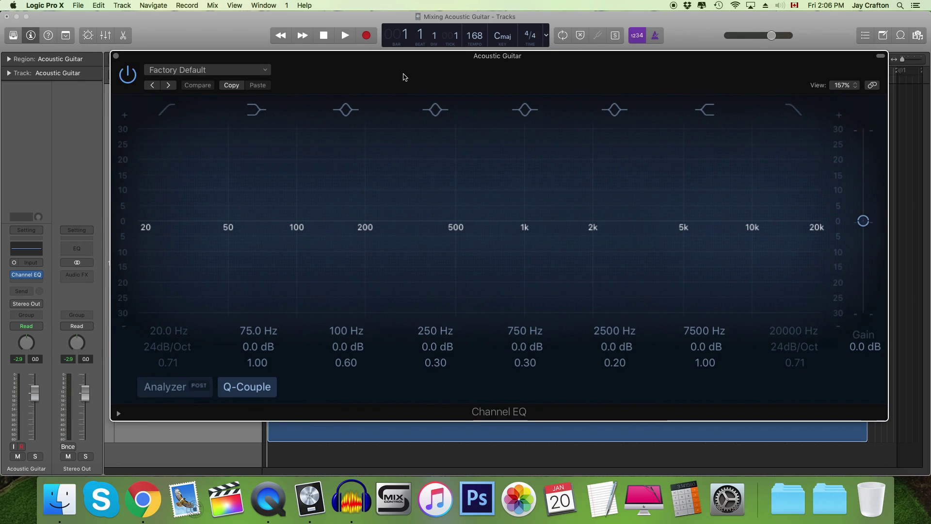
{"action": "left_click", "coordinate": [162, 393]}
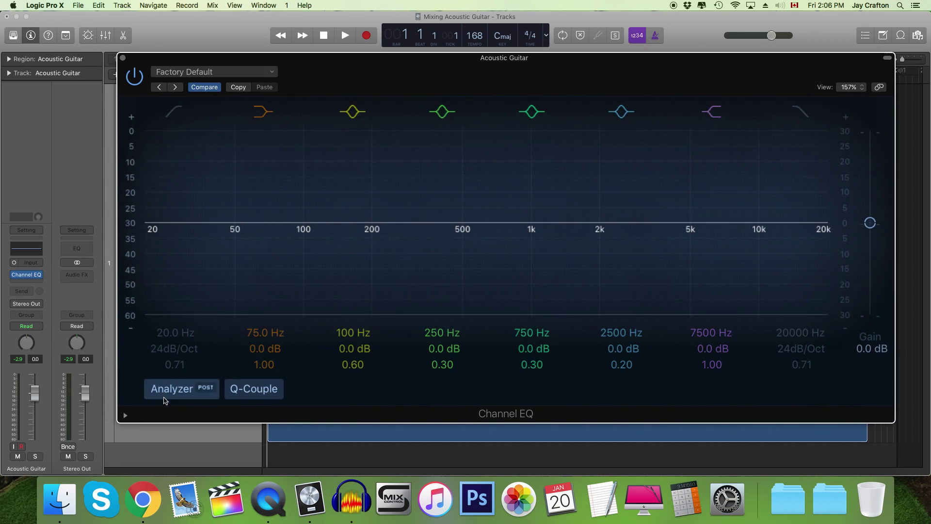
{"action": "left_click_drag", "start_coordinate": [441, 70], "coordinate": [448, 88]}
{"action": "key", "text": "space"}
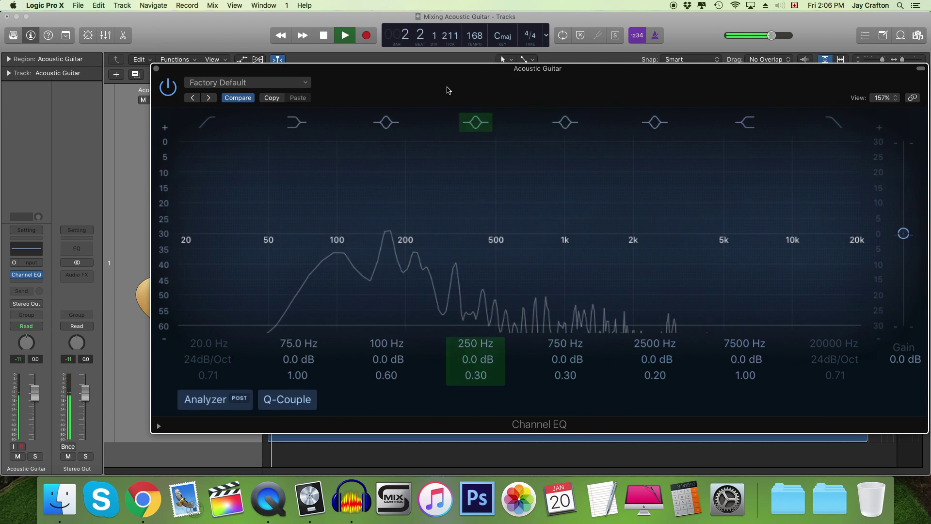
{"action": "key", "text": "space"}
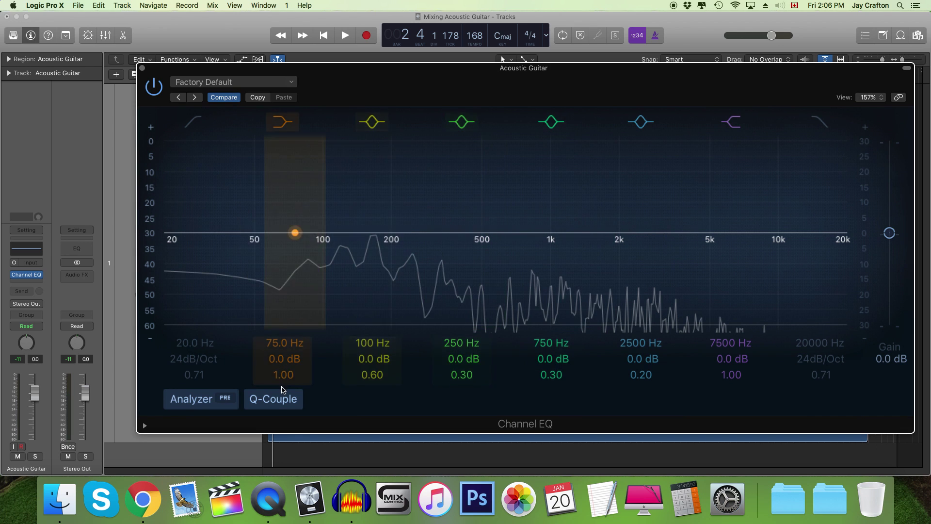
Step: Test a +18 dB boost at 2750 Hz on the post-EQ analyzer, then switch that band off
{"action": "left_click", "coordinate": [224, 398]}
{"action": "key", "text": "space"}
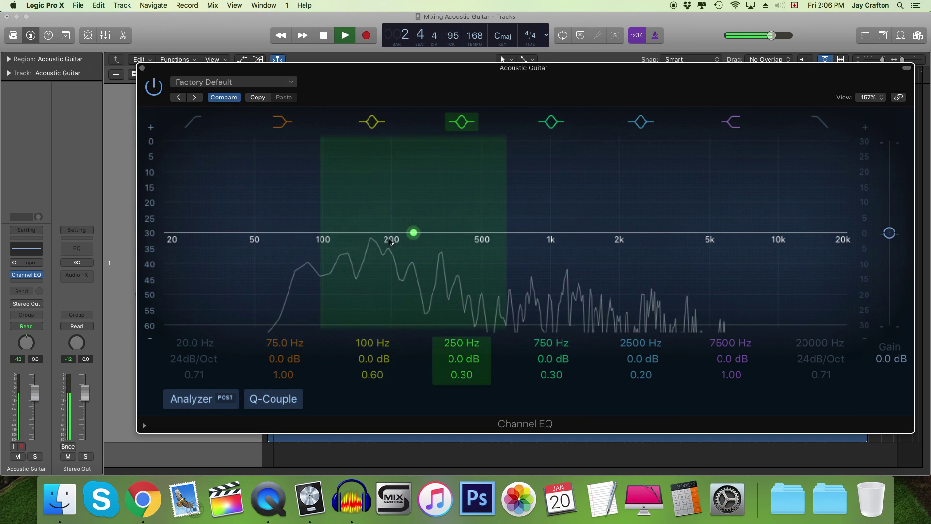
{"action": "left_click_drag", "start_coordinate": [413, 232], "coordinate": [665, 162]}
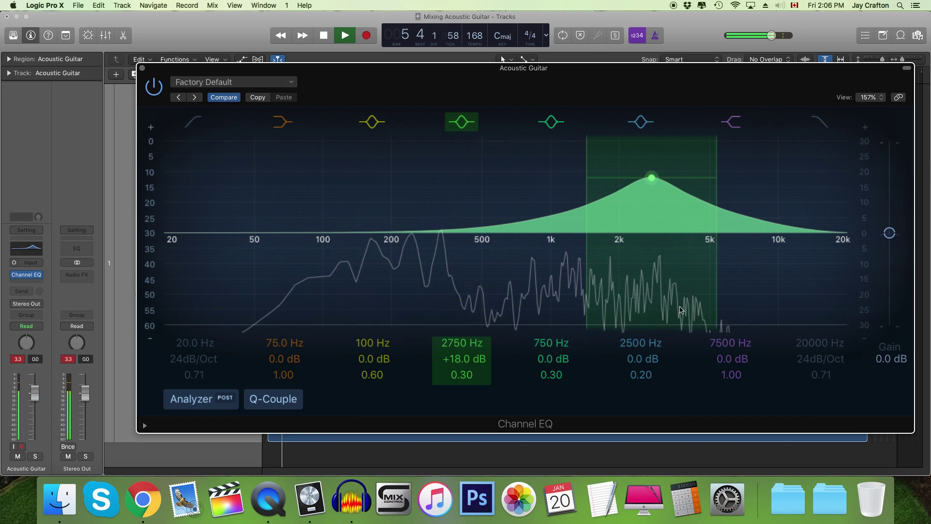
{"action": "key", "text": "space"}
{"action": "left_click", "coordinate": [473, 124]}
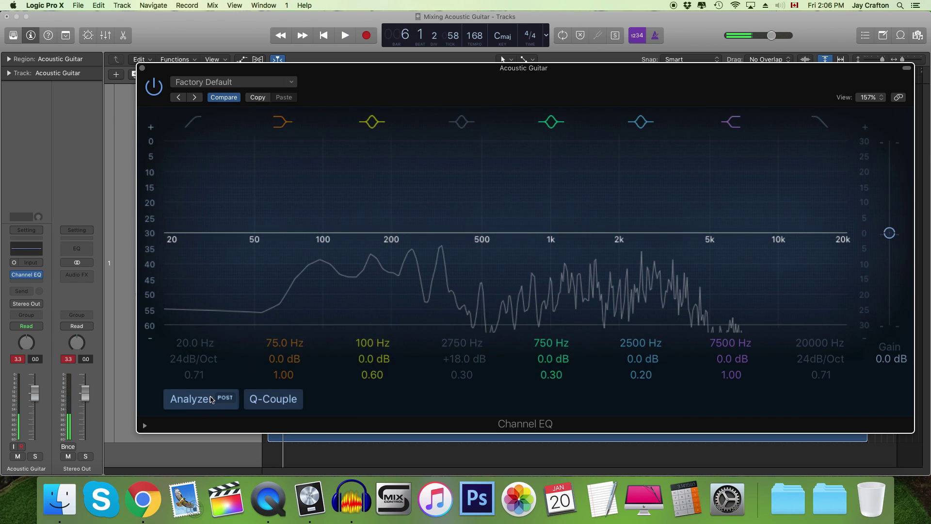
{"action": "left_click", "coordinate": [212, 399]}
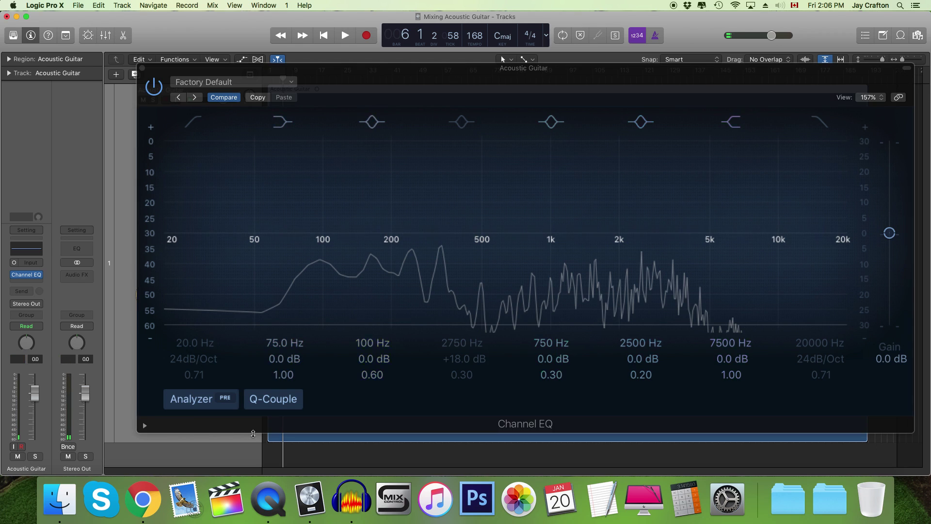
{"action": "left_click_drag", "start_coordinate": [455, 94], "coordinate": [432, 92]}
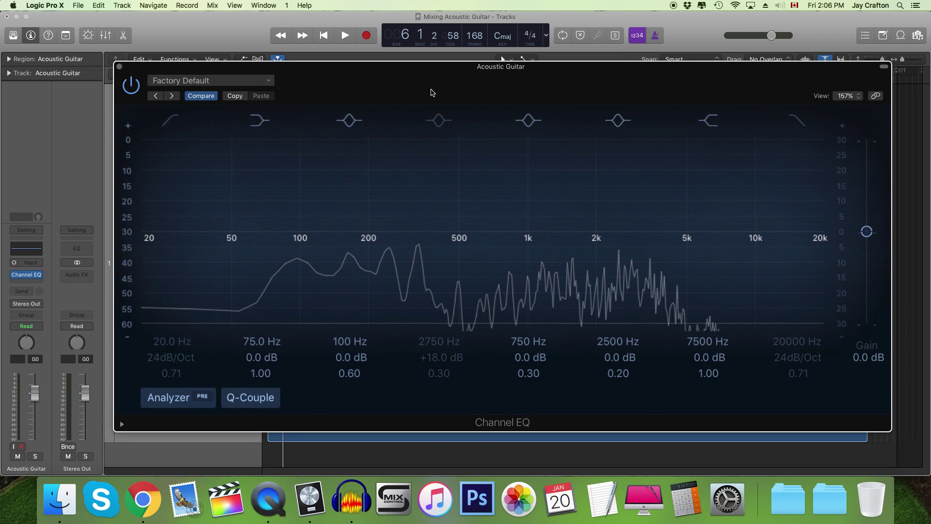
Step: Enable the Channel EQ low-cut filter, switch it off, then back on to compare
{"action": "left_click", "coordinate": [169, 125]}
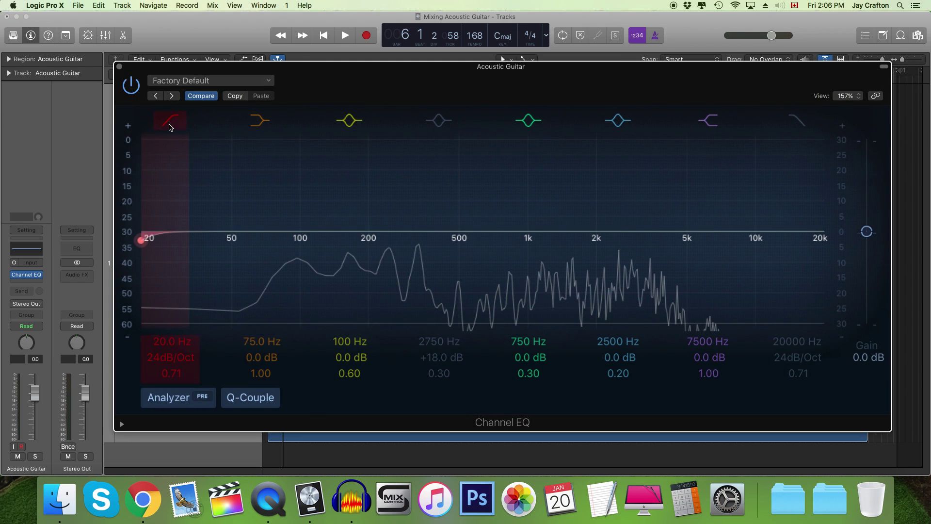
{"action": "mouse_move", "coordinate": [374, 77]}
{"action": "left_mouse_down"}
{"action": "mouse_move", "coordinate": [383, 79]}
{"action": "mouse_move", "coordinate": [368, 82]}
{"action": "left_mouse_up"}
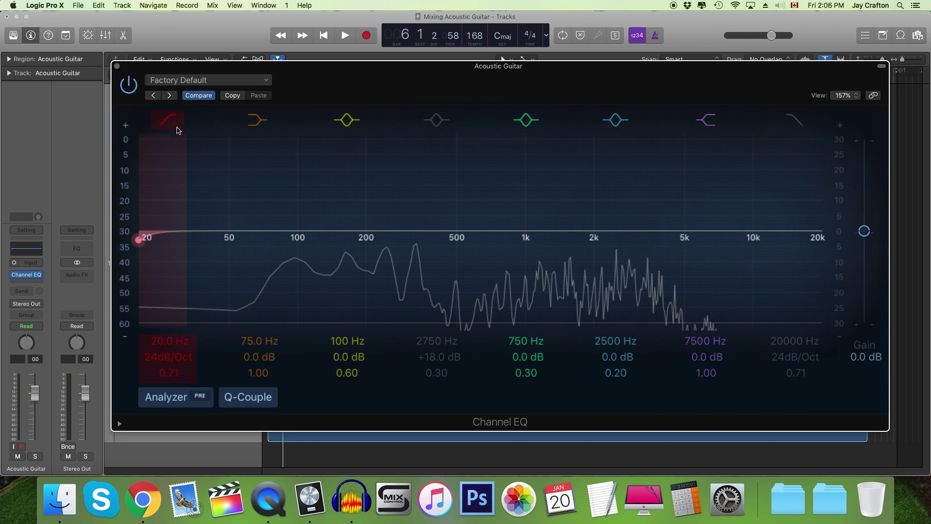
{"action": "left_click", "coordinate": [178, 128]}
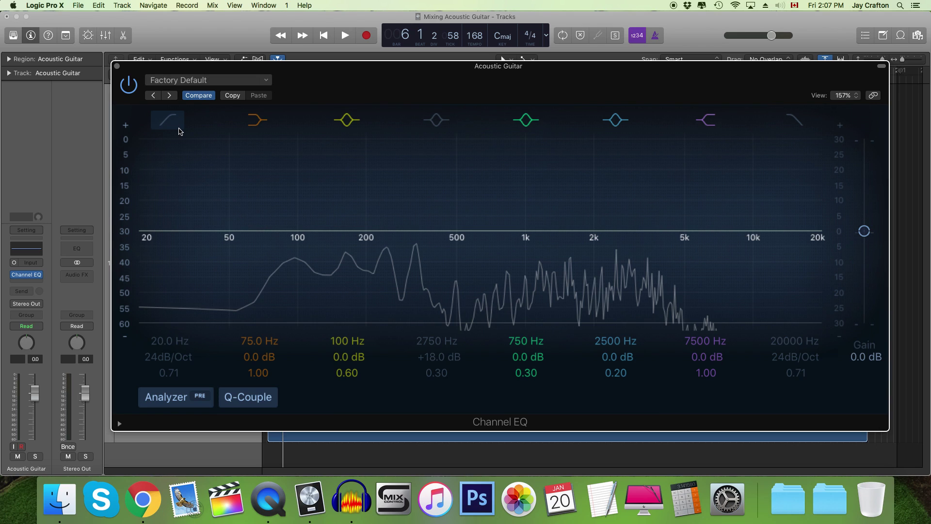
{"action": "left_click", "coordinate": [175, 124]}
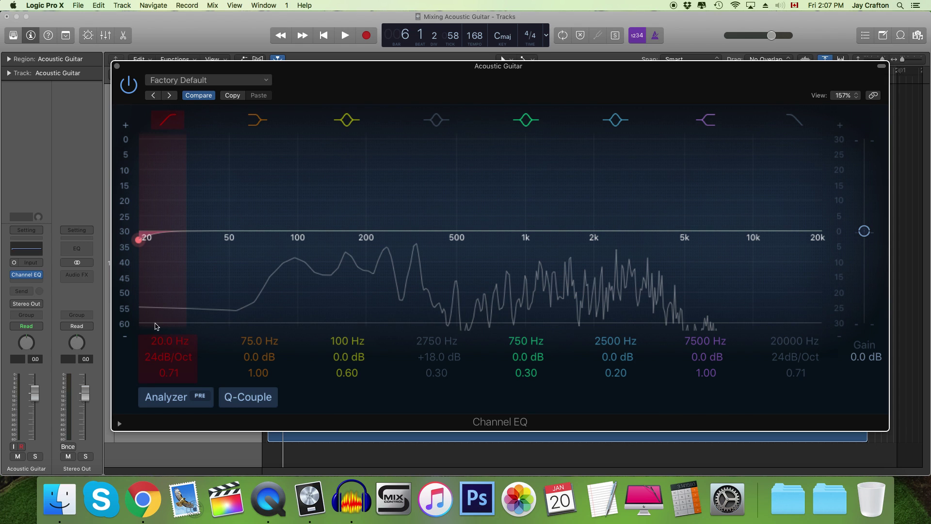
Step: Set the low-cut to 80 Hz at 48 dB/Oct during playback and A/B it
{"action": "left_click_drag", "start_coordinate": [167, 341], "coordinate": [167, 333]}
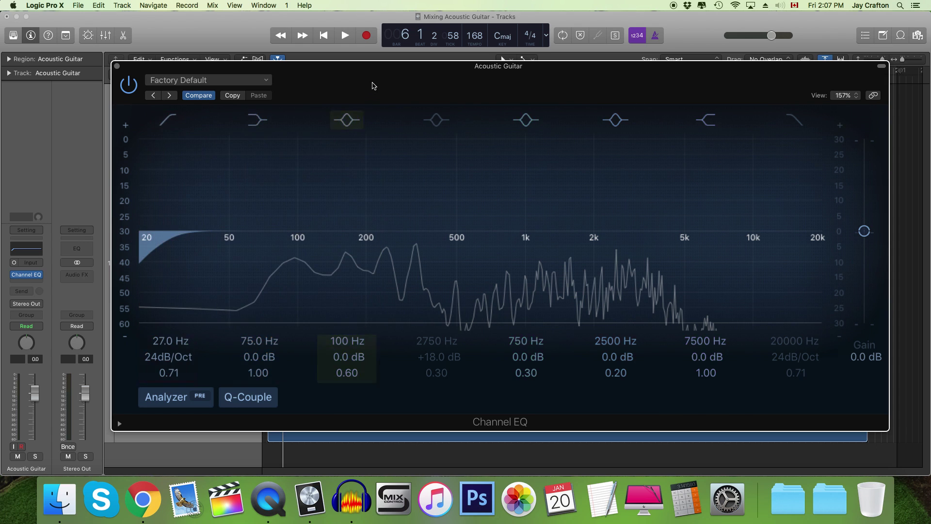
{"action": "mouse_move", "coordinate": [373, 85]}
{"action": "left_mouse_down"}
{"action": "mouse_move", "coordinate": [386, 315]}
{"action": "mouse_move", "coordinate": [538, 277]}
{"action": "mouse_move", "coordinate": [510, 60]}
{"action": "mouse_move", "coordinate": [471, 48]}
{"action": "mouse_move", "coordinate": [376, 63]}
{"action": "mouse_move", "coordinate": [360, 76]}
{"action": "left_mouse_up"}
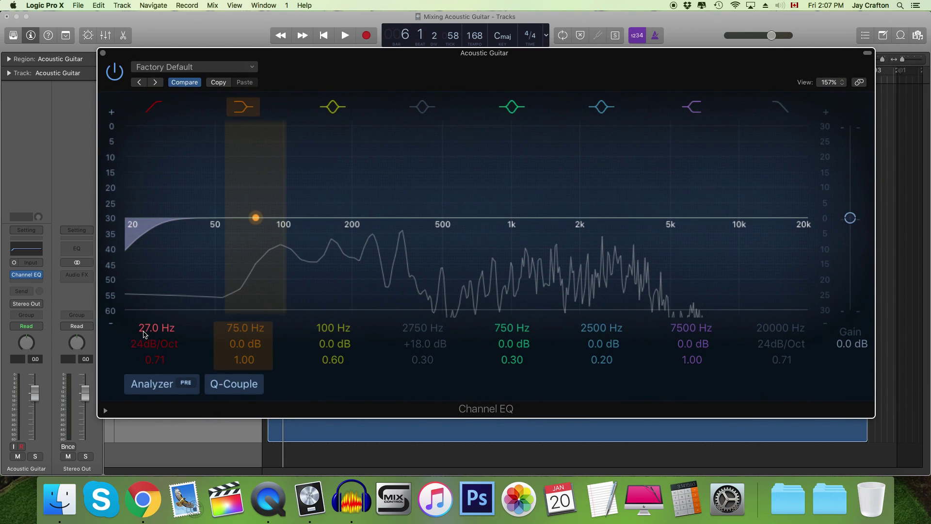
{"action": "key", "text": "space"}
{"action": "left_click_drag", "start_coordinate": [155, 327], "coordinate": [155, 306]}
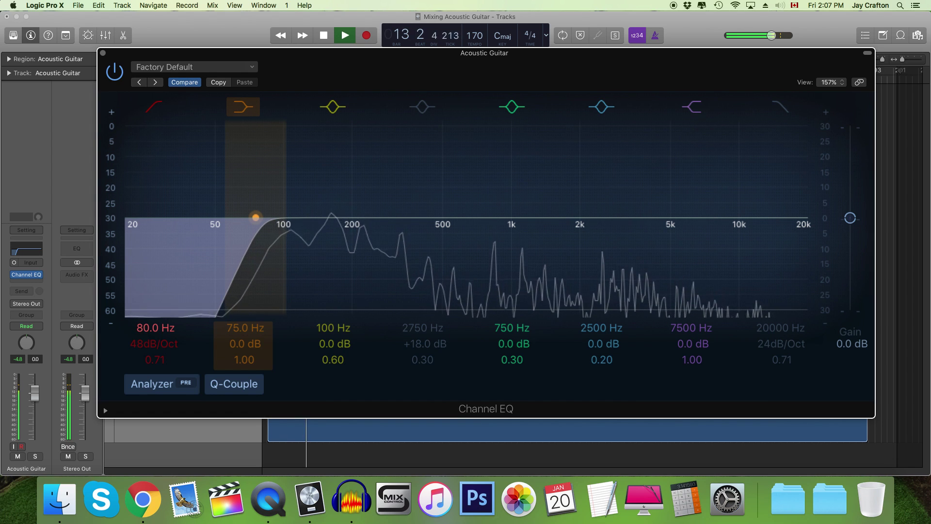
{"action": "left_click", "coordinate": [154, 110]}
{"action": "left_click", "coordinate": [153, 109]}
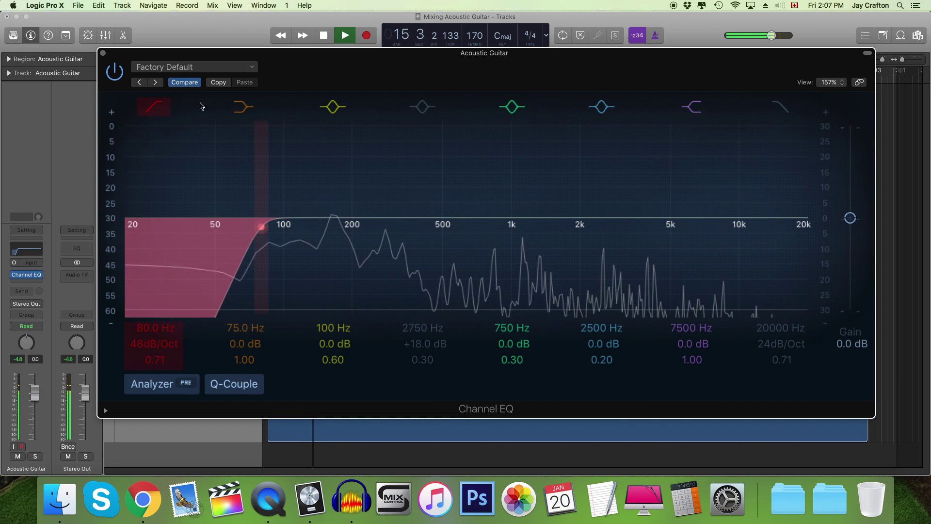
{"action": "left_click_drag", "start_coordinate": [382, 78], "coordinate": [367, 264]}
{"action": "left_click_drag", "start_coordinate": [581, 76], "coordinate": [574, 76]}
{"action": "key", "text": "space"}
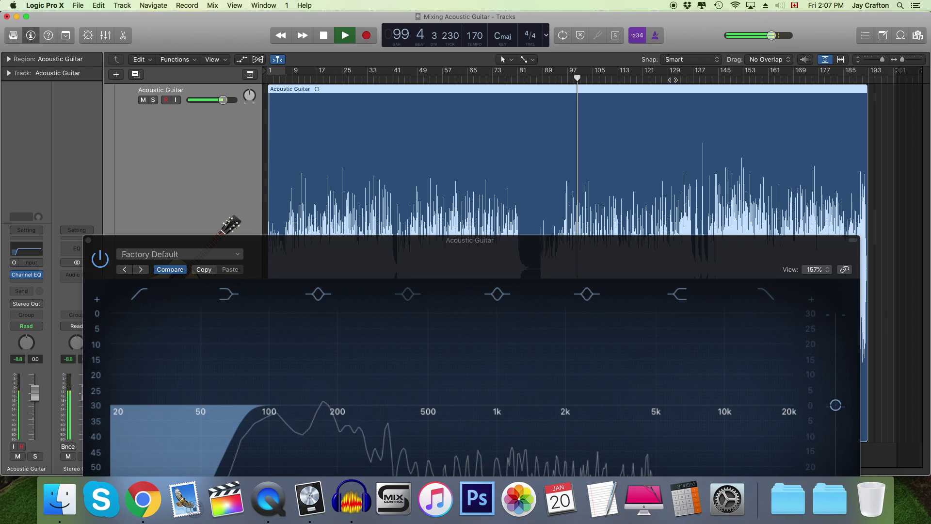
{"action": "left_click", "coordinate": [676, 73]}
{"action": "left_click_drag", "start_coordinate": [599, 240], "coordinate": [590, 40]}
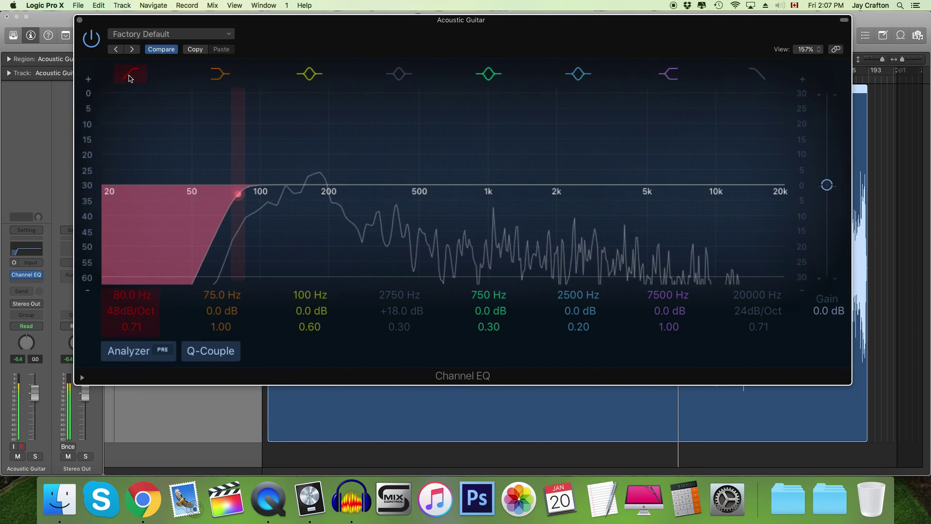
{"action": "left_click", "coordinate": [130, 76]}
{"action": "left_click", "coordinate": [130, 77]}
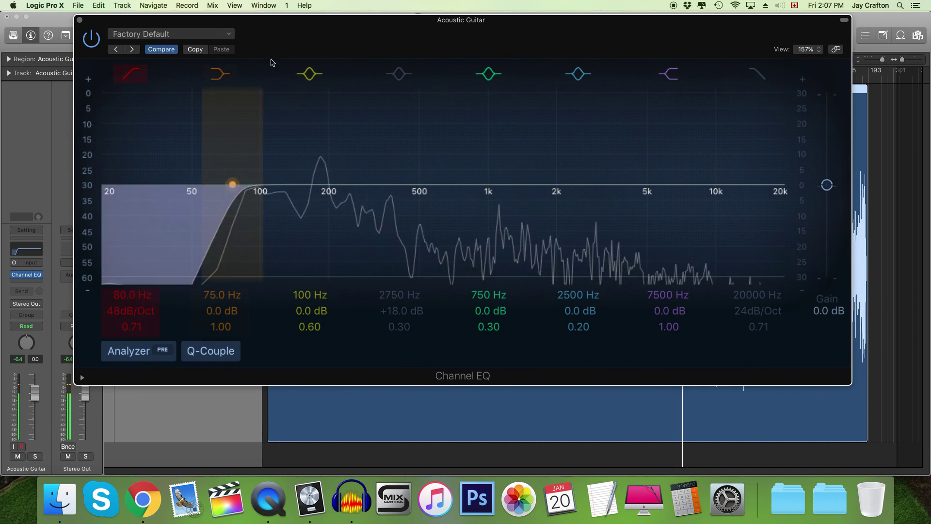
{"action": "left_click_drag", "start_coordinate": [310, 55], "coordinate": [326, 90]}
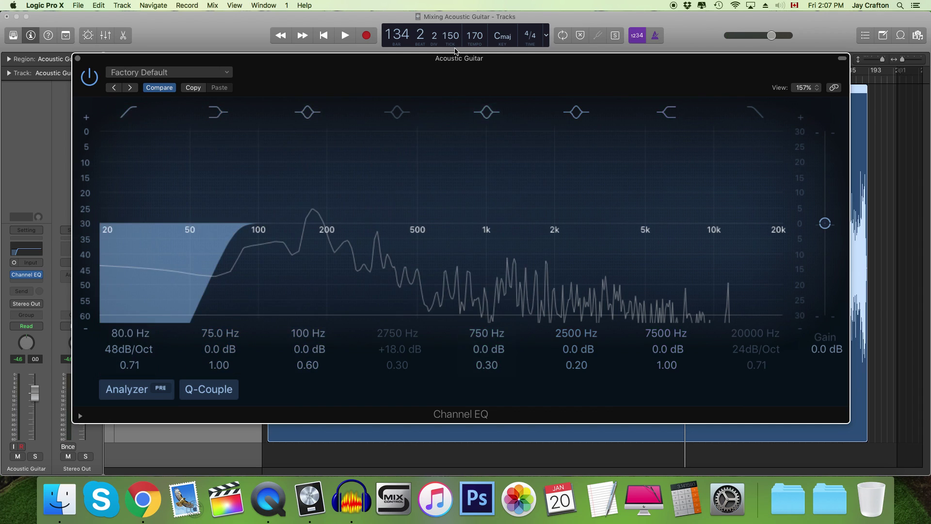
{"action": "left_click_drag", "start_coordinate": [452, 72], "coordinate": [461, 81]}
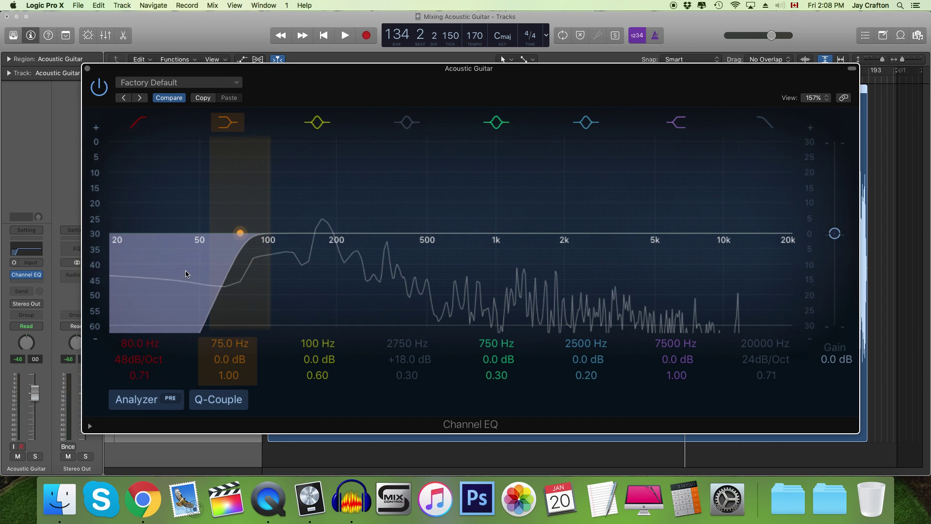
{"action": "left_click_drag", "start_coordinate": [337, 93], "coordinate": [371, 109]}
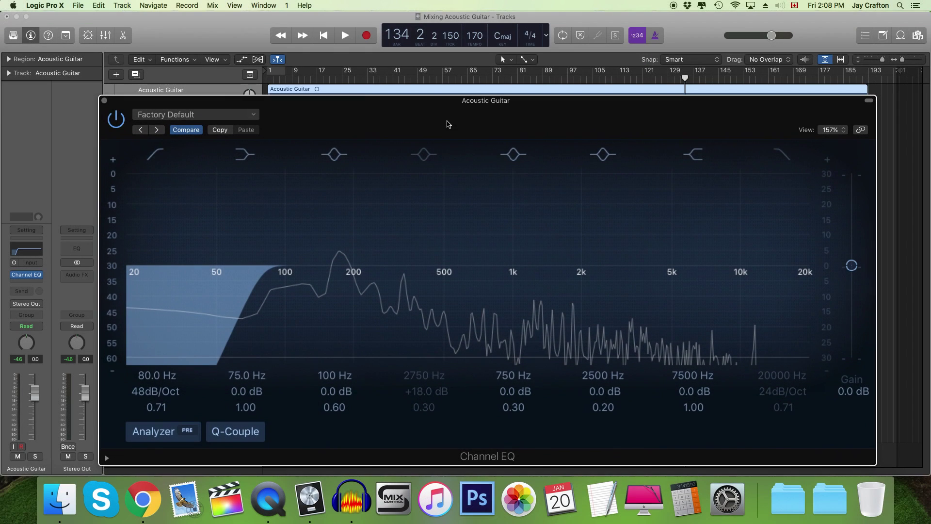
Step: Loop bars 1–5, zoom in on the opening bars, and briefly play the guitar
{"action": "left_click", "coordinate": [302, 78]}
{"action": "double_click", "coordinate": [273, 79]}
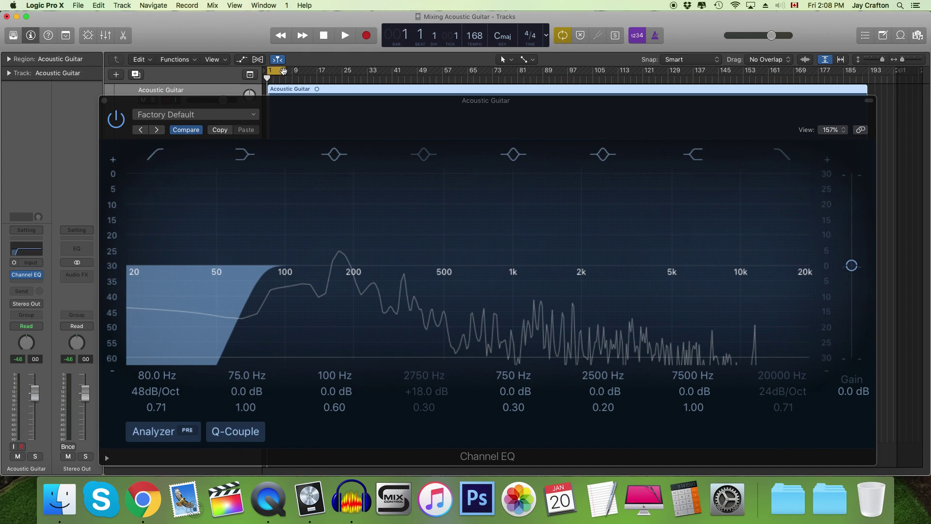
{"action": "left_click_drag", "start_coordinate": [284, 71], "coordinate": [289, 71]}
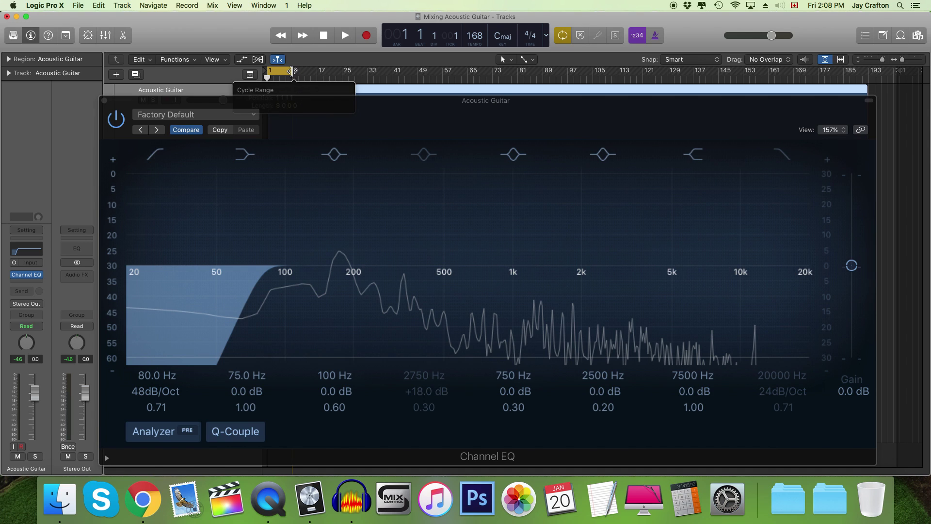
{"action": "left_click_drag", "start_coordinate": [319, 110], "coordinate": [315, 105]}
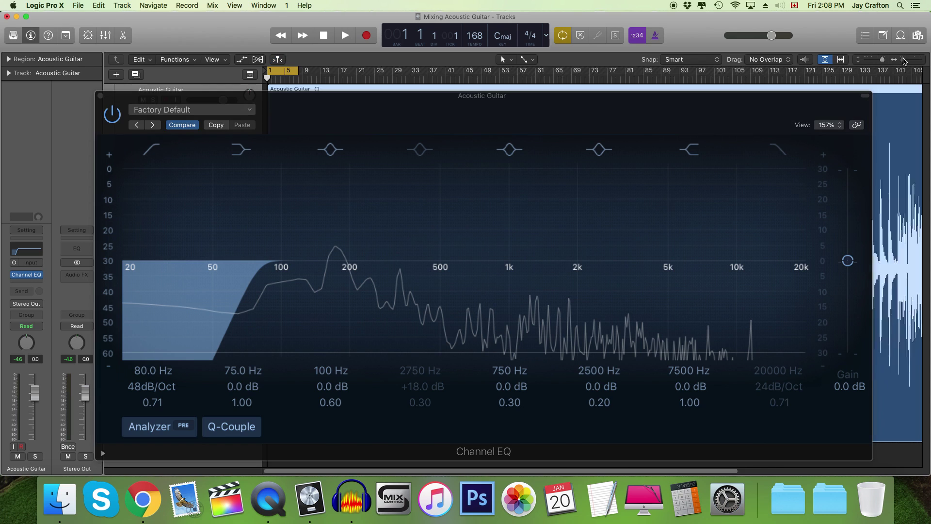
{"action": "left_click_drag", "start_coordinate": [901, 60], "coordinate": [905, 59]}
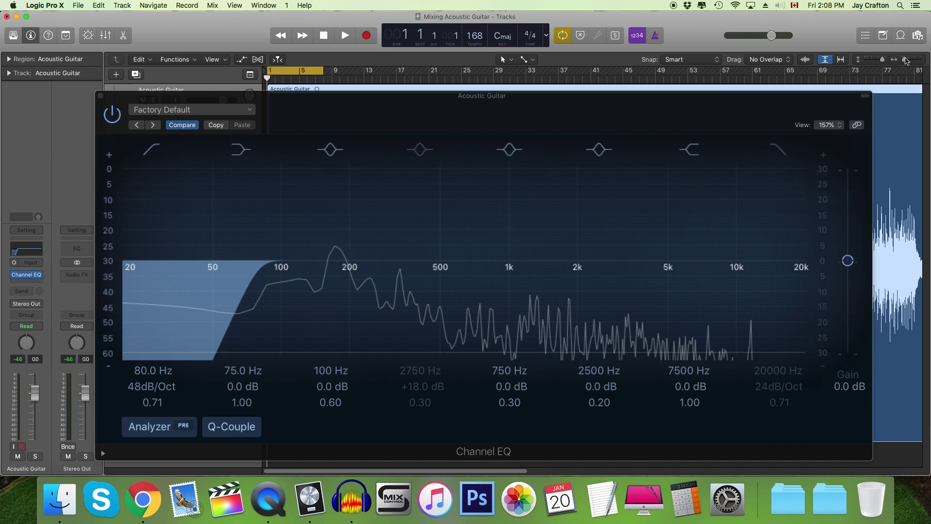
{"action": "key", "text": "space"}
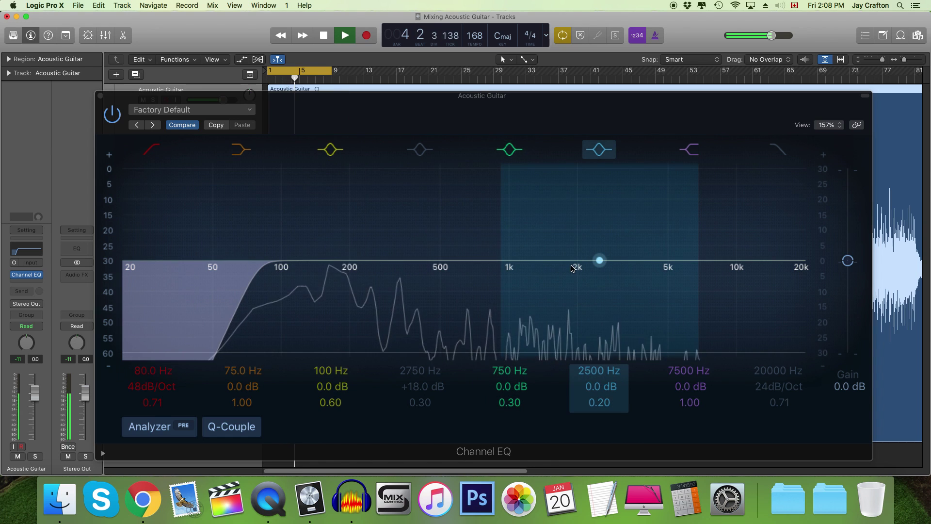
{"action": "key", "text": "space"}
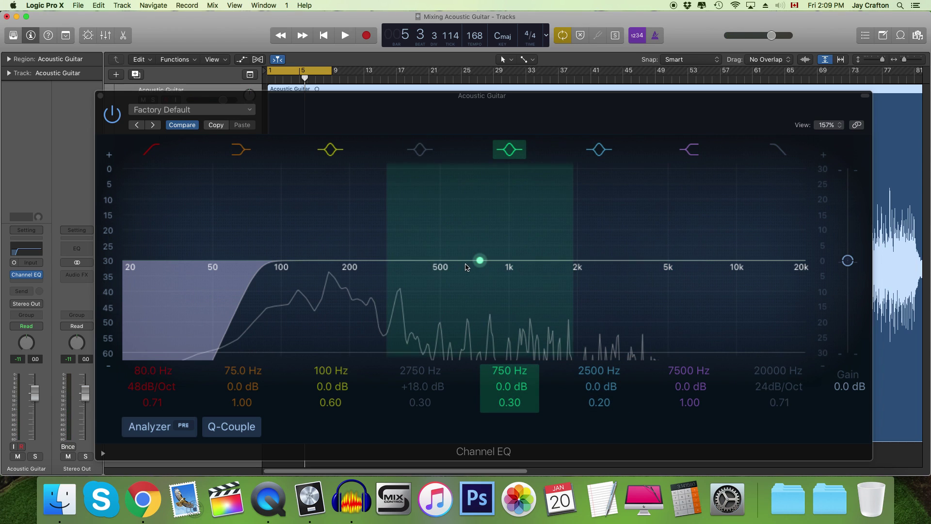
Step: Turn the 750 Hz band into a narrow +24 dB boost near 490 Hz and sweep it upward
{"action": "left_click_drag", "start_coordinate": [479, 260], "coordinate": [438, 216]}
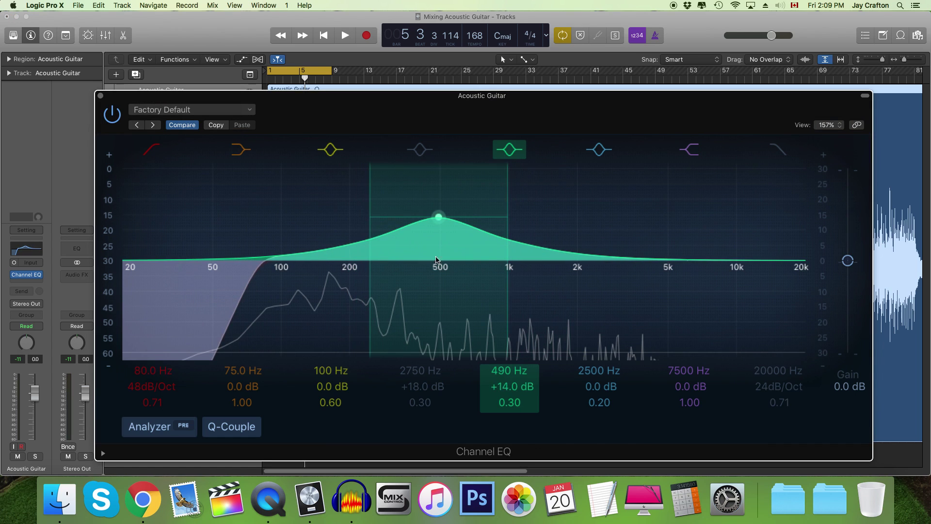
{"action": "left_click_drag", "start_coordinate": [505, 401], "coordinate": [510, 359]}
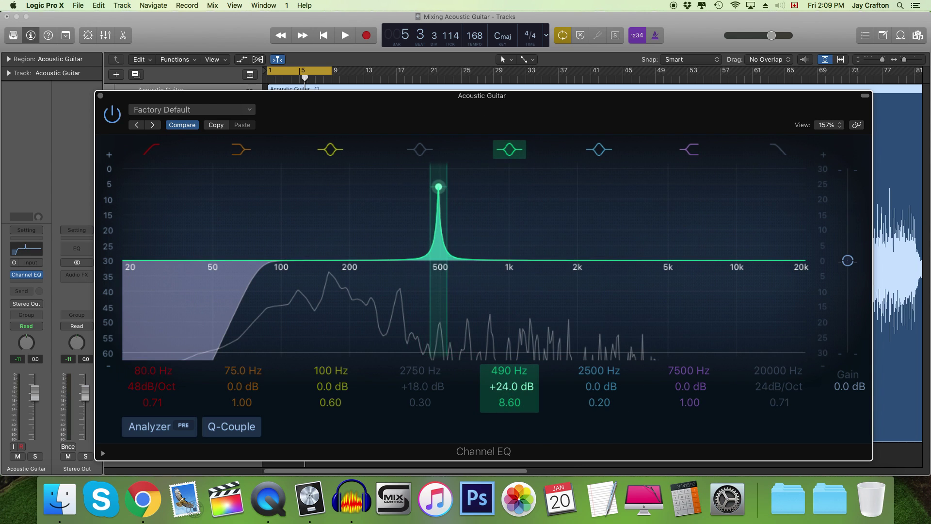
{"action": "left_click_drag", "start_coordinate": [511, 402], "coordinate": [511, 395]}
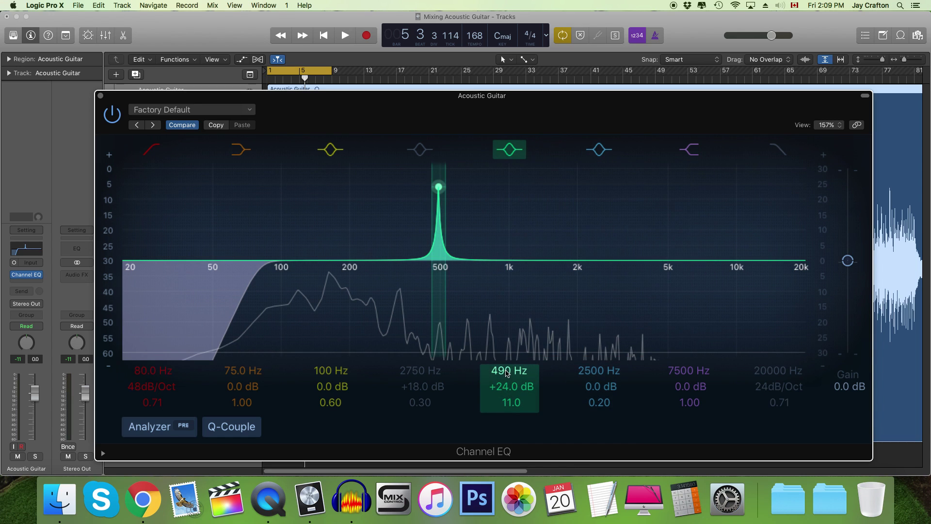
{"action": "mouse_move", "coordinate": [438, 187]}
{"action": "left_mouse_down"}
{"action": "mouse_move", "coordinate": [531, 186]}
{"action": "mouse_move", "coordinate": [446, 187]}
{"action": "left_mouse_up"}
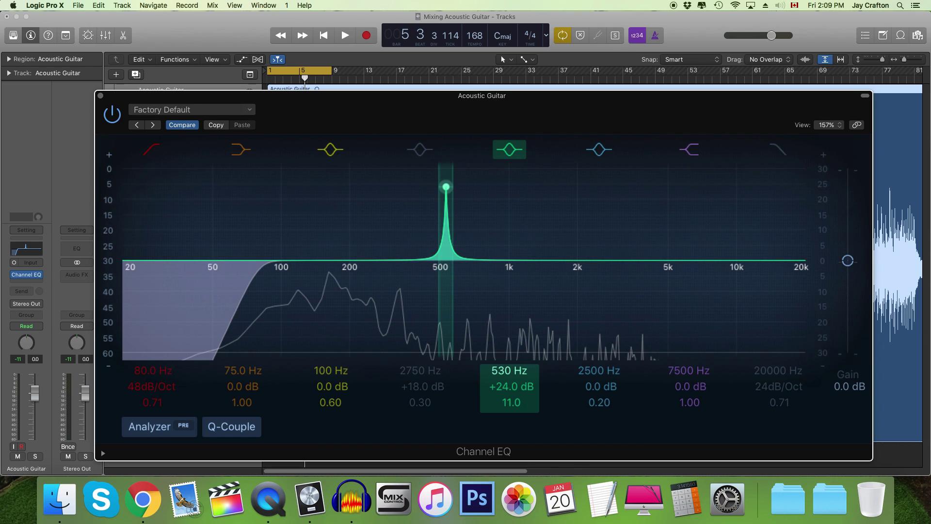
Step: Switch off the 530 Hz band and enable band 4 as a narrow boost at 1540 Hz
{"action": "left_click", "coordinate": [511, 141]}
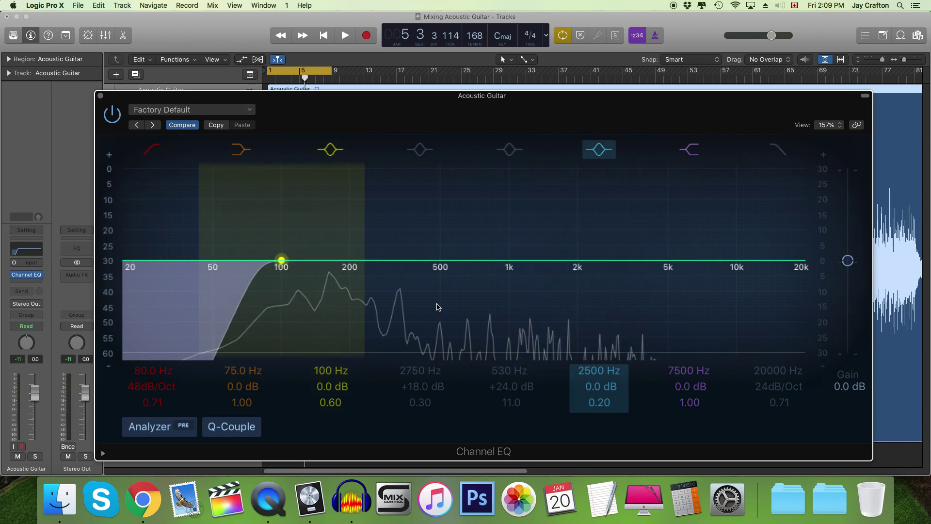
{"action": "key", "text": "space"}
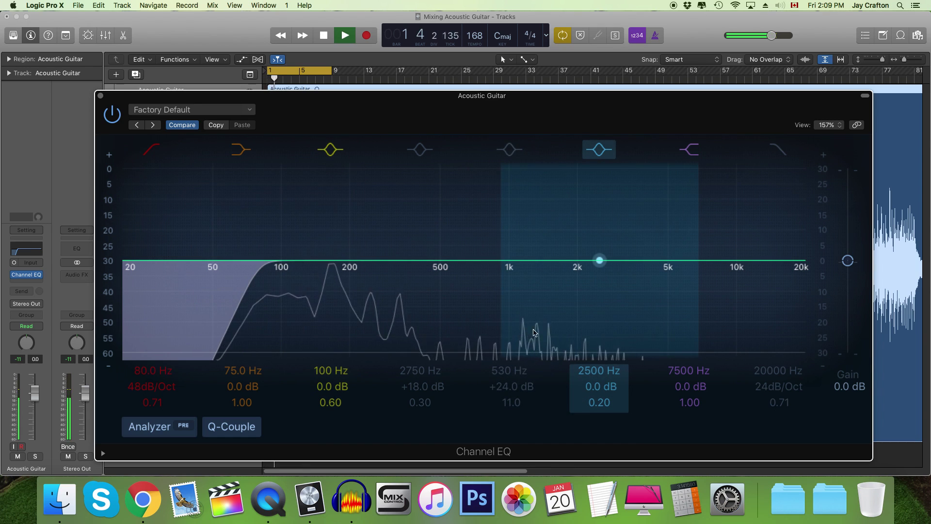
{"action": "left_click_drag", "start_coordinate": [560, 299], "coordinate": [551, 187]}
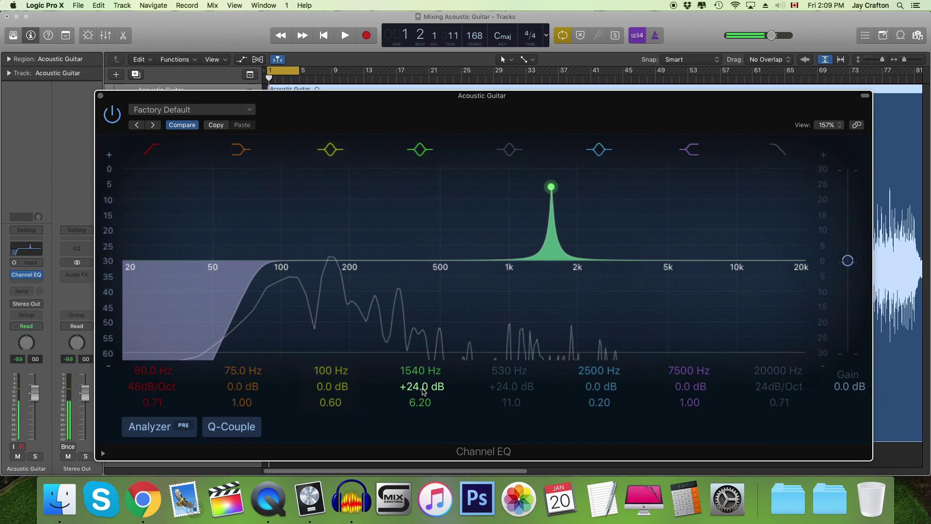
Step: Make 1540 Hz a -24 dB notch with Q 9.60 and A/B it during playback
{"action": "left_click_drag", "start_coordinate": [422, 389], "coordinate": [421, 437]}
{"action": "left_click_drag", "start_coordinate": [420, 402], "coordinate": [420, 395]}
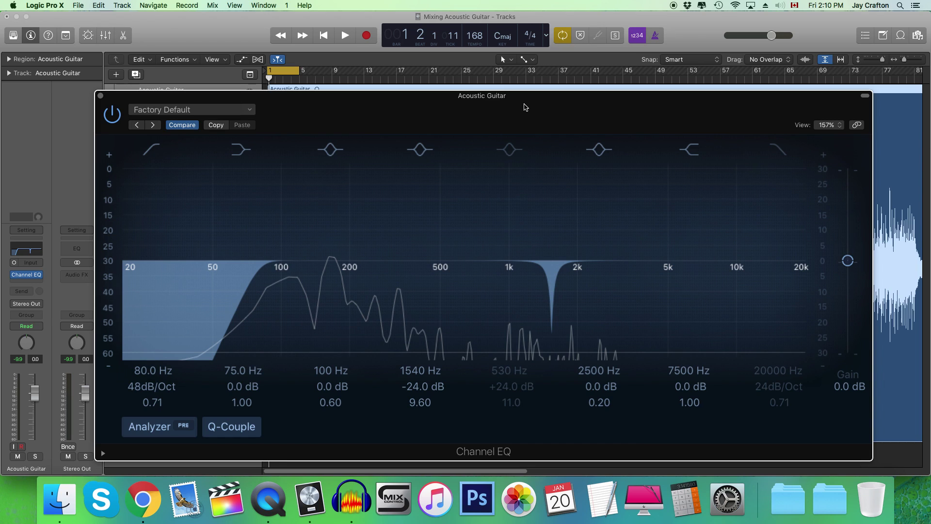
{"action": "left_click_drag", "start_coordinate": [525, 106], "coordinate": [524, 100]}
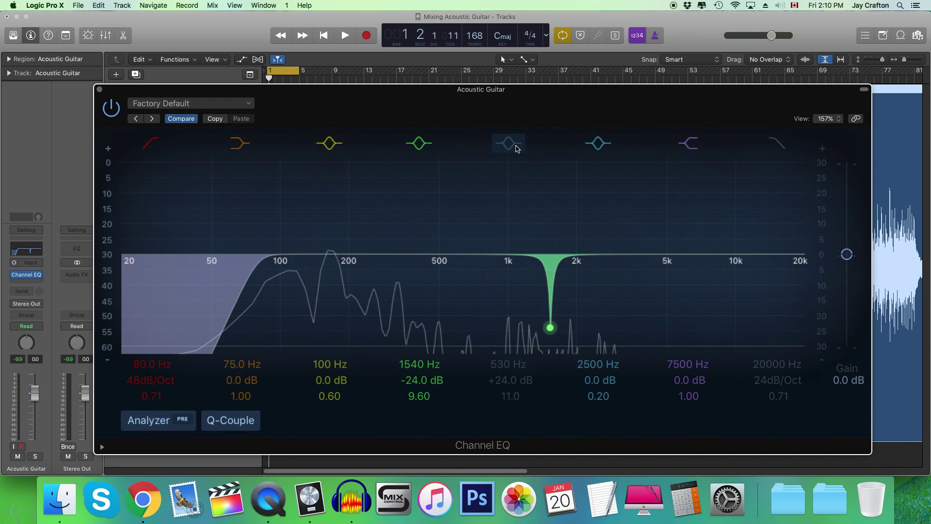
{"action": "key", "text": "space"}
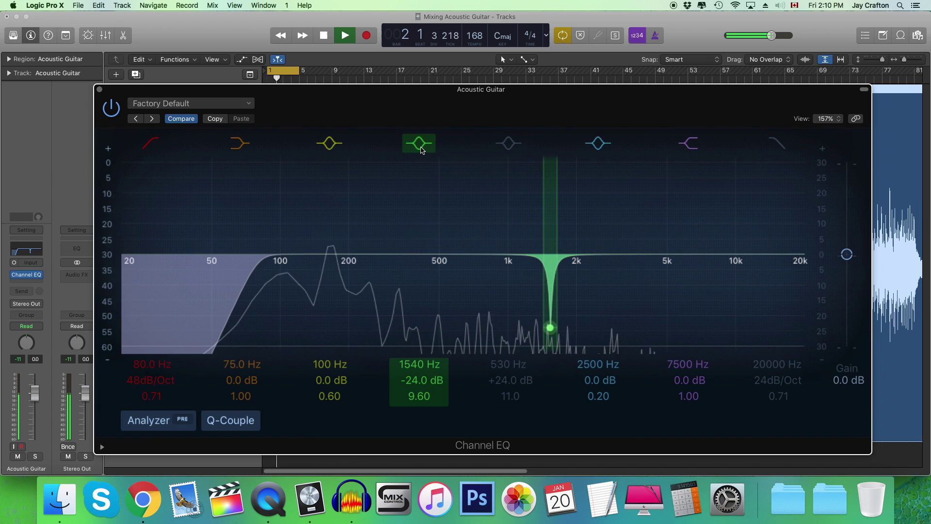
{"action": "left_click", "coordinate": [421, 149]}
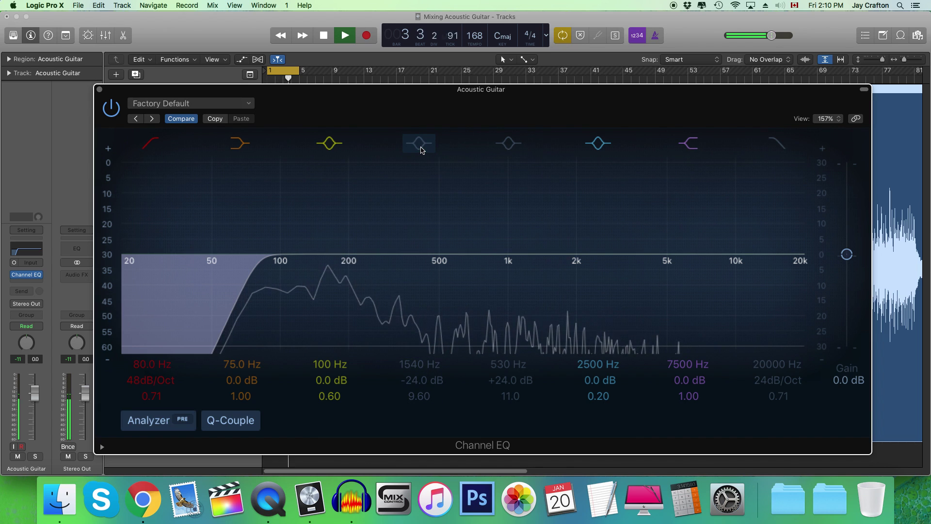
{"action": "left_click", "coordinate": [421, 148]}
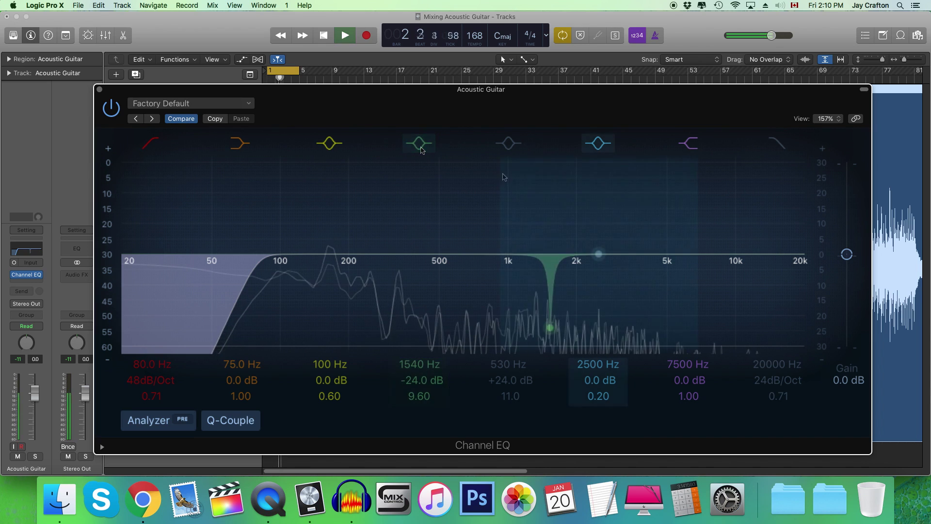
{"action": "key", "text": "space"}
Step: Turn looping off, play from bar 7, and sweep band 6 down to 1660 Hz
{"action": "left_click_drag", "start_coordinate": [299, 70], "coordinate": [367, 71]}
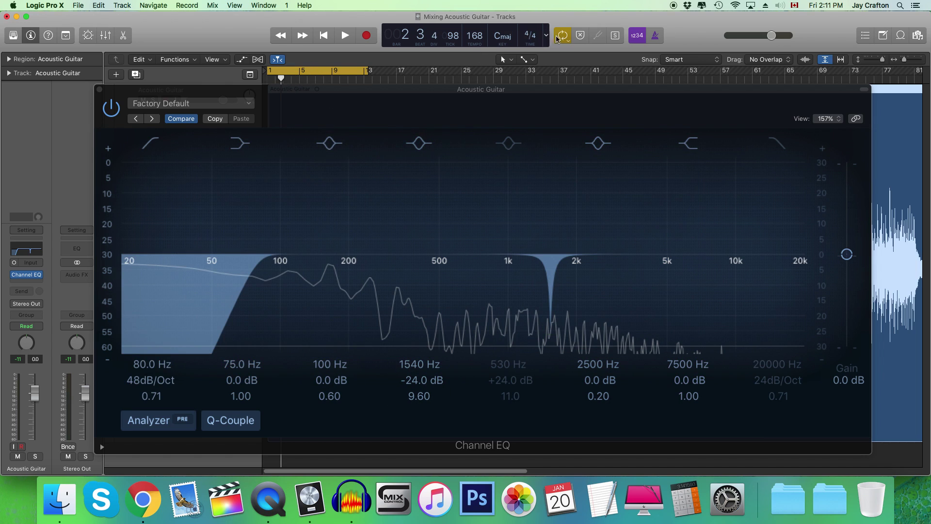
{"action": "left_click", "coordinate": [325, 67]}
{"action": "left_click_drag", "start_coordinate": [282, 79], "coordinate": [317, 79]}
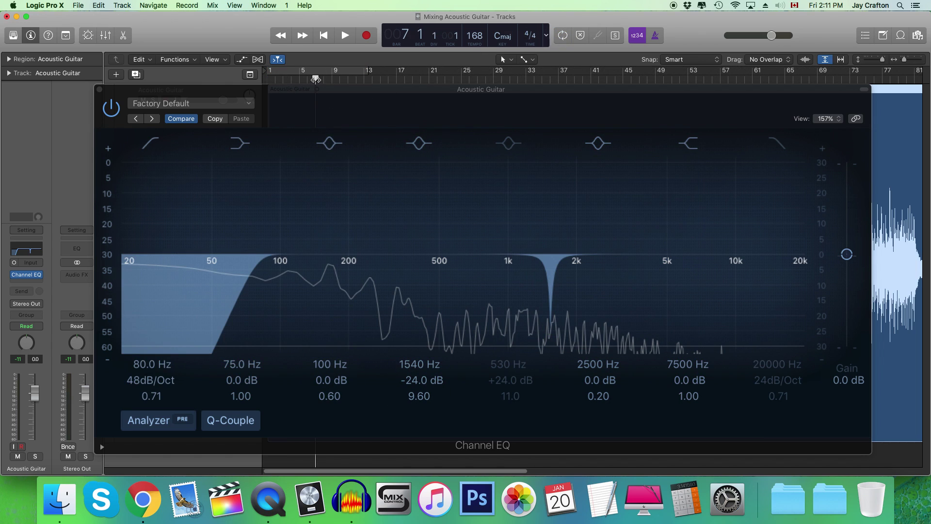
{"action": "key", "text": "space"}
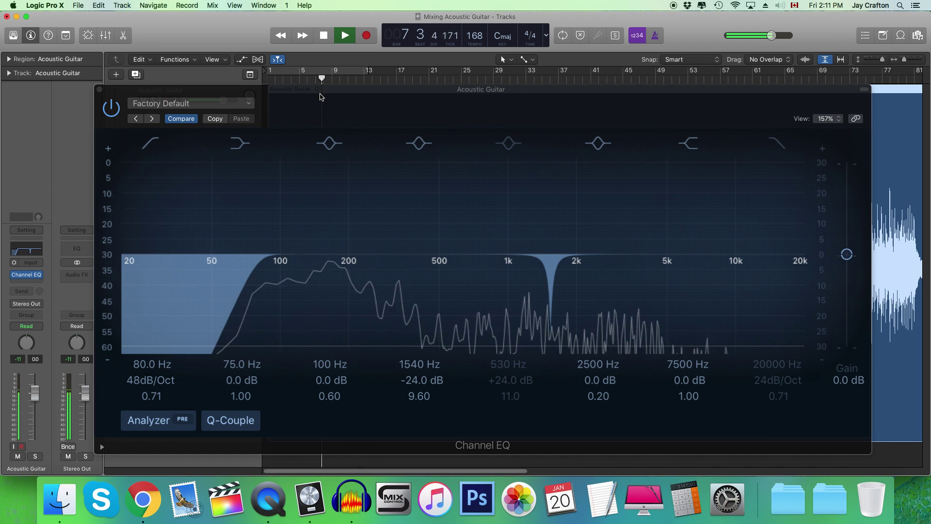
{"action": "left_click_drag", "start_coordinate": [592, 368], "coordinate": [592, 382]}
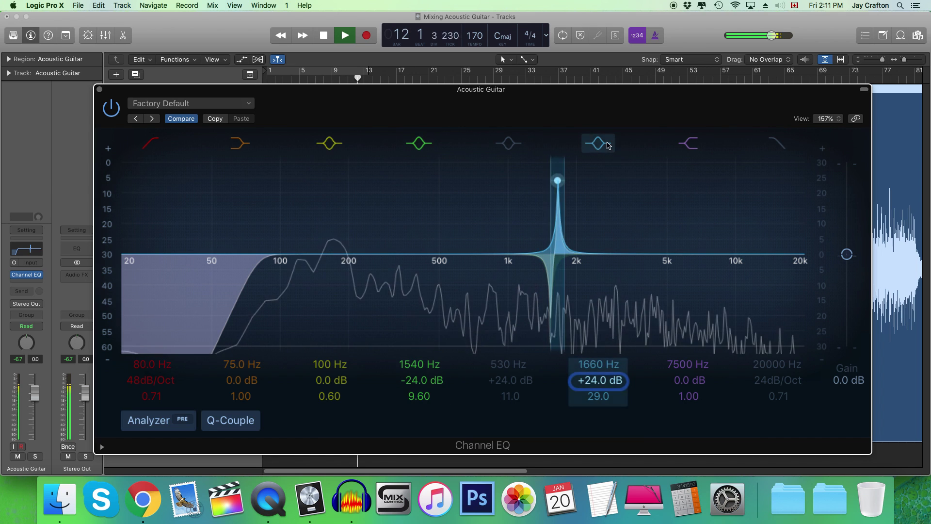
Step: A/B the 1660 Hz boost, then flip it to a -24 dB cut and resume playback
{"action": "left_click", "coordinate": [607, 144]}
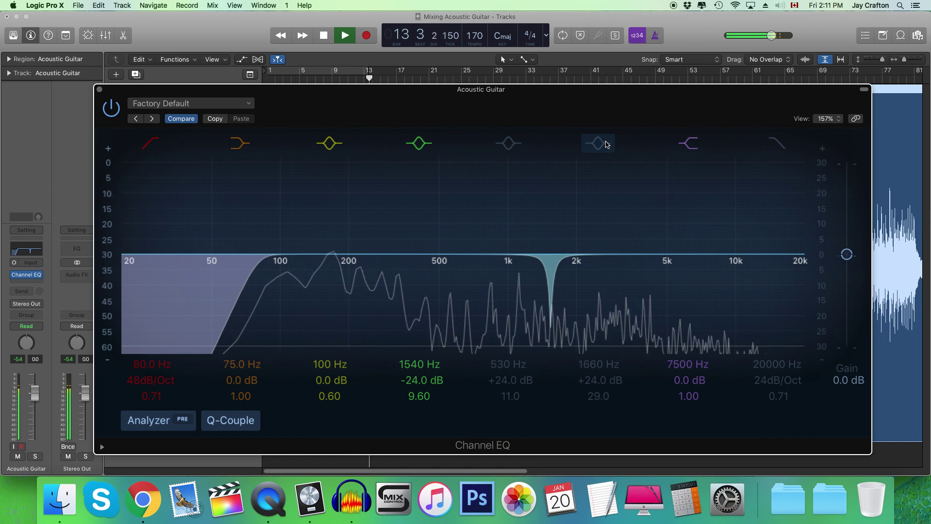
{"action": "left_click", "coordinate": [606, 144]}
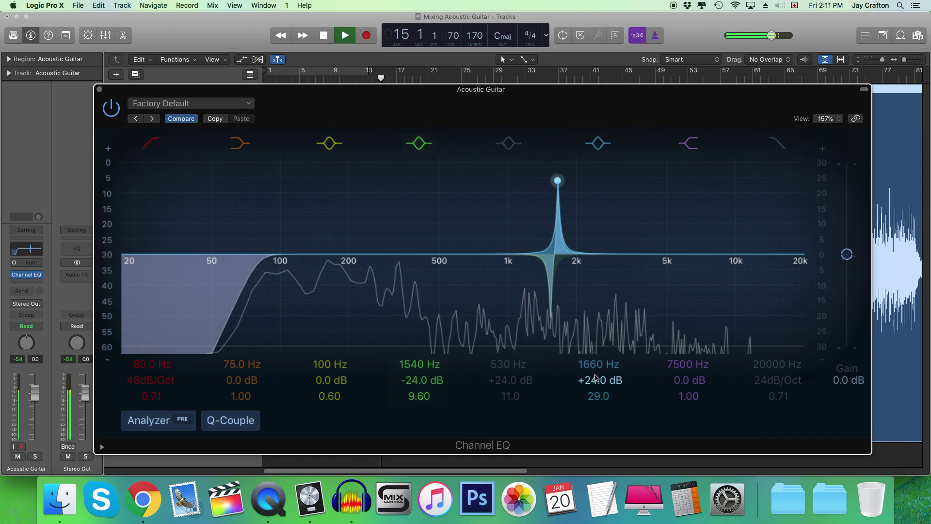
{"action": "key", "text": "space"}
{"action": "left_click_drag", "start_coordinate": [596, 380], "coordinate": [596, 436]}
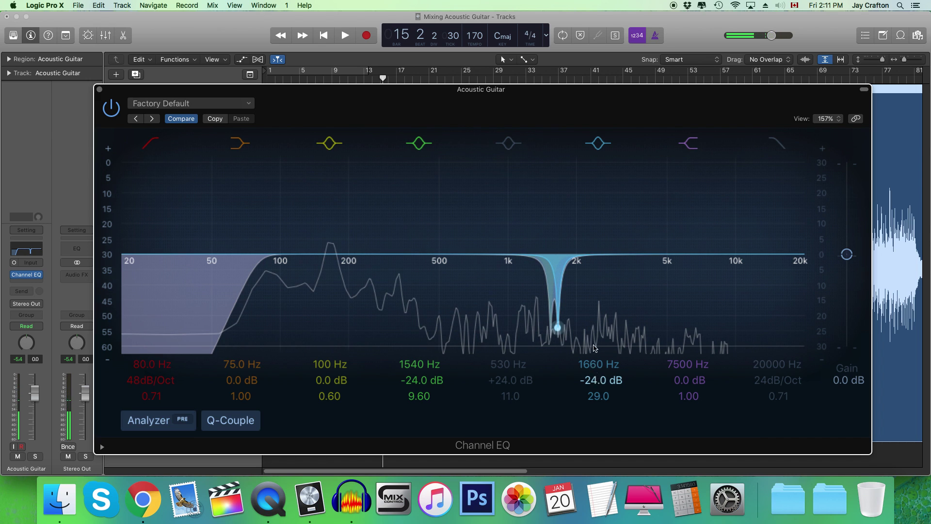
{"action": "key", "text": "space"}
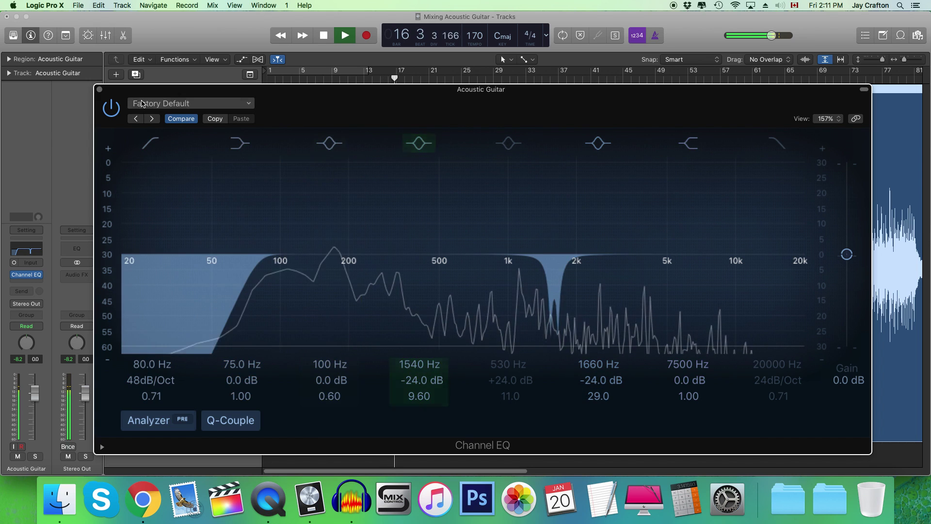
Step: Bypass and re-enable the whole Channel EQ, then stop and return to the start
{"action": "left_click", "coordinate": [111, 107]}
{"action": "left_click", "coordinate": [111, 107]}
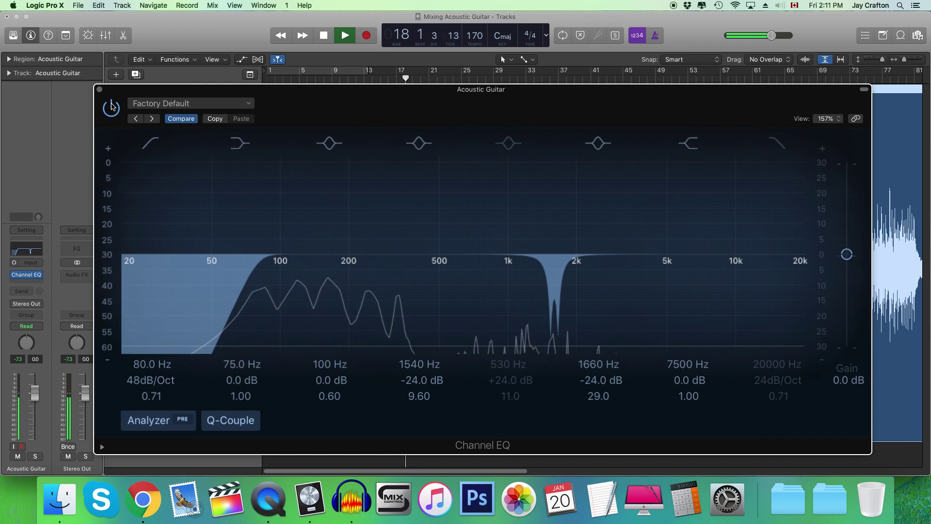
{"action": "key", "text": "space"}
{"action": "left_click", "coordinate": [282, 76]}
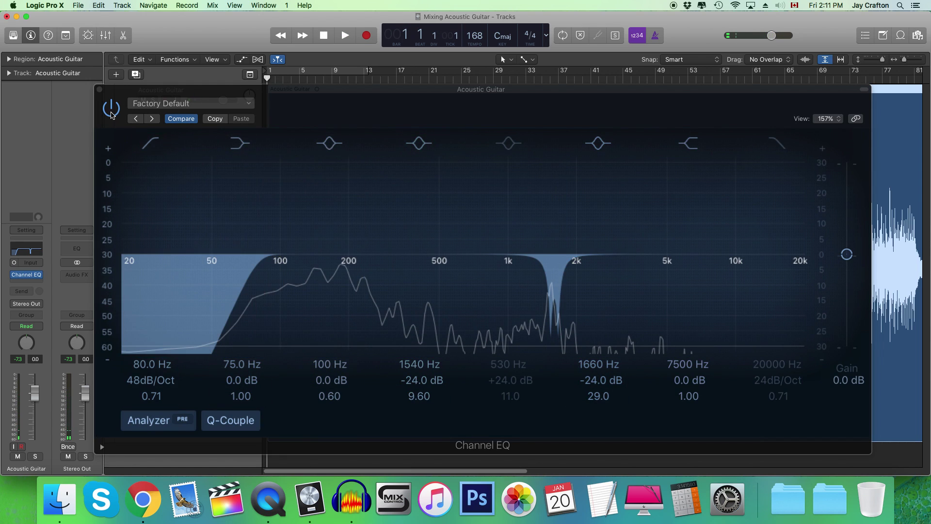
Step: Re-enable the Channel EQ and compare it bypassed versus on during playback
{"action": "left_click", "coordinate": [111, 108]}
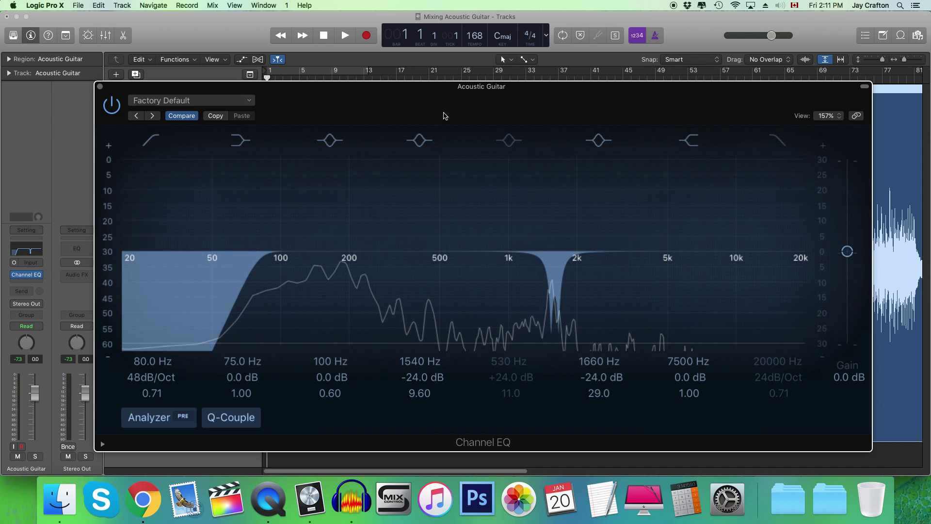
{"action": "key", "text": "space"}
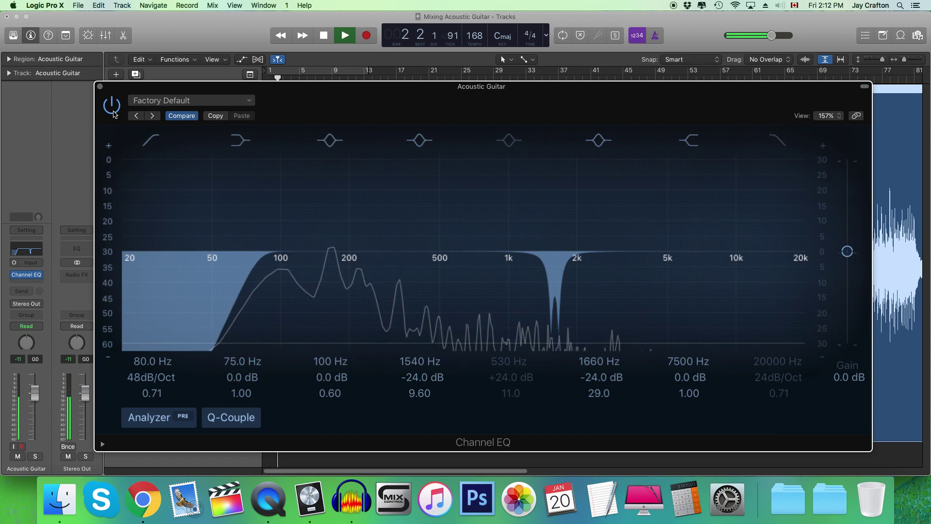
{"action": "left_click", "coordinate": [112, 108]}
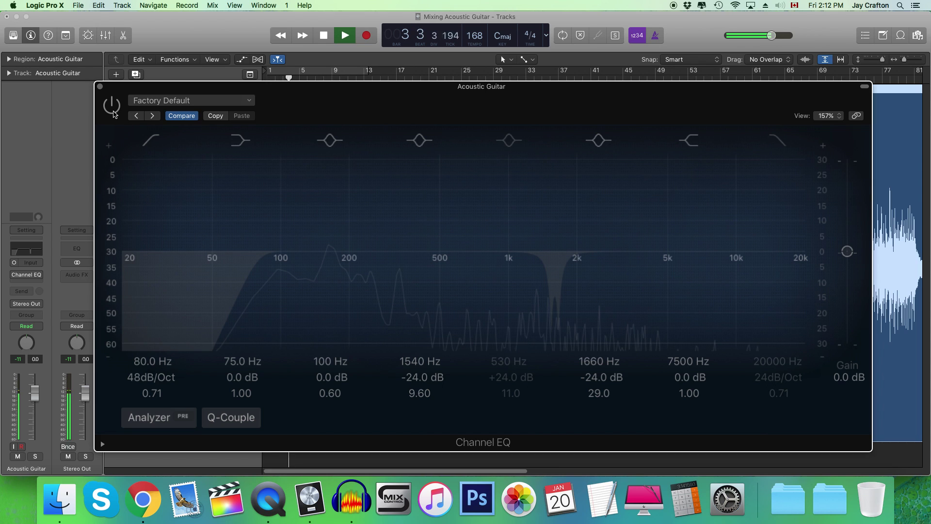
{"action": "left_click", "coordinate": [112, 107]}
{"action": "key", "text": "space"}
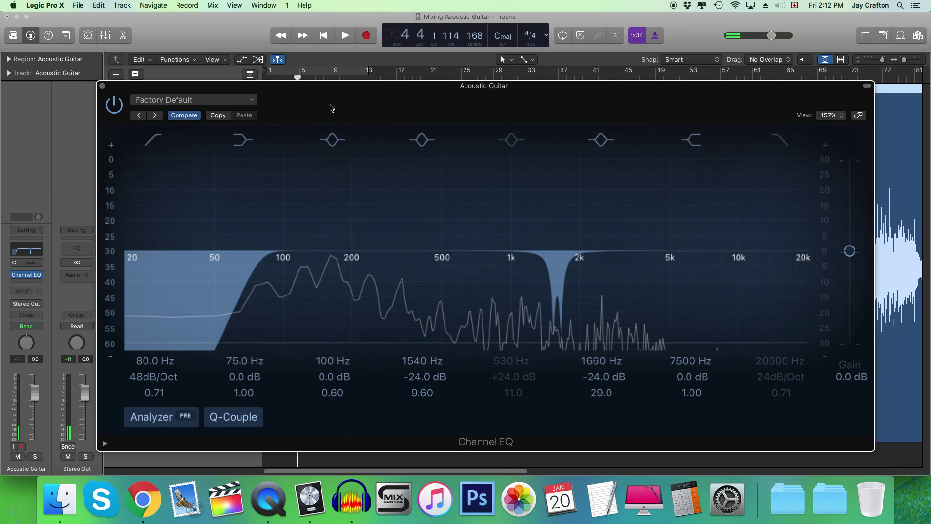
Step: Play from bar 41 and A/B the Channel EQ again, leaving it enabled
{"action": "left_click_drag", "start_coordinate": [327, 108], "coordinate": [338, 103]}
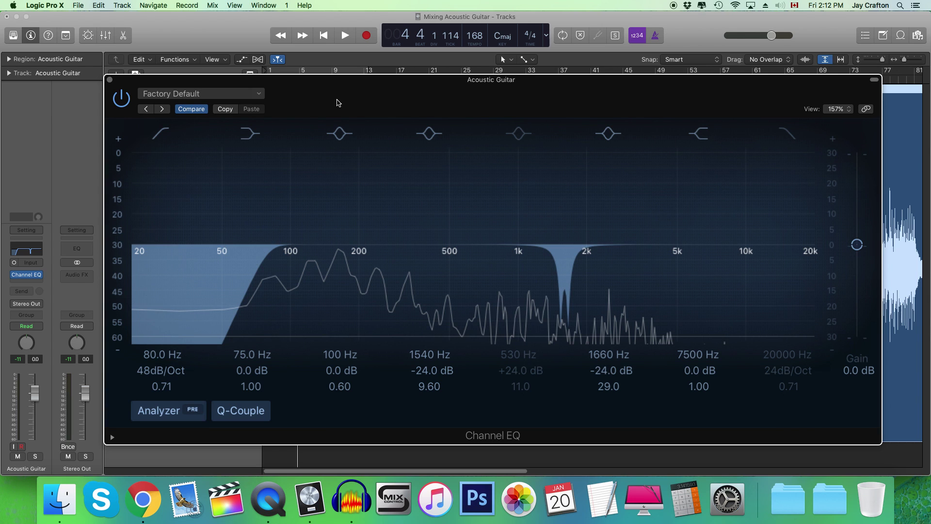
{"action": "left_click_drag", "start_coordinate": [338, 103], "coordinate": [343, 113]}
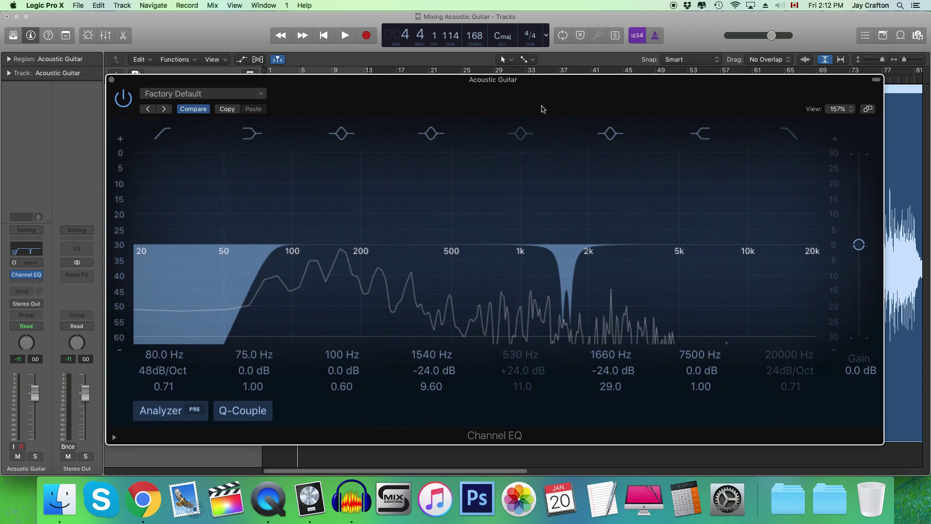
{"action": "left_click_drag", "start_coordinate": [511, 100], "coordinate": [506, 119]}
{"action": "left_click", "coordinate": [597, 79]}
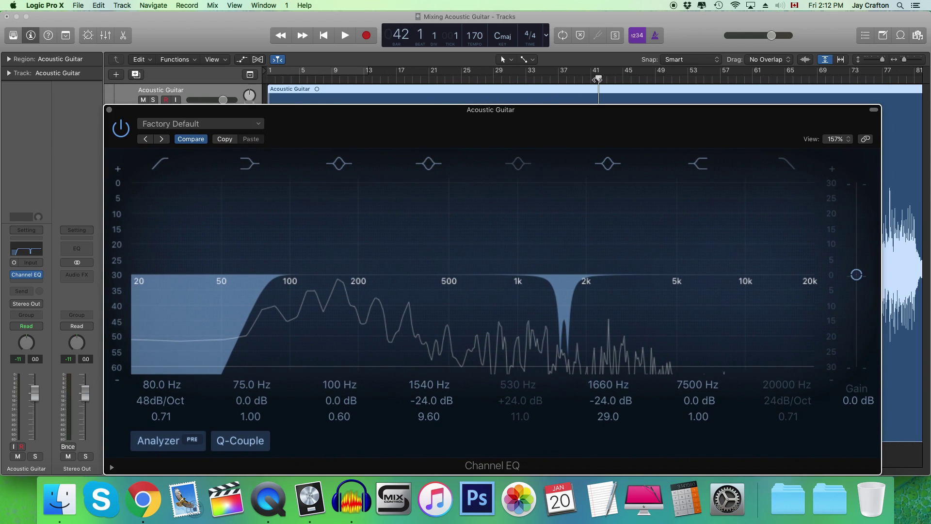
{"action": "key", "text": "space"}
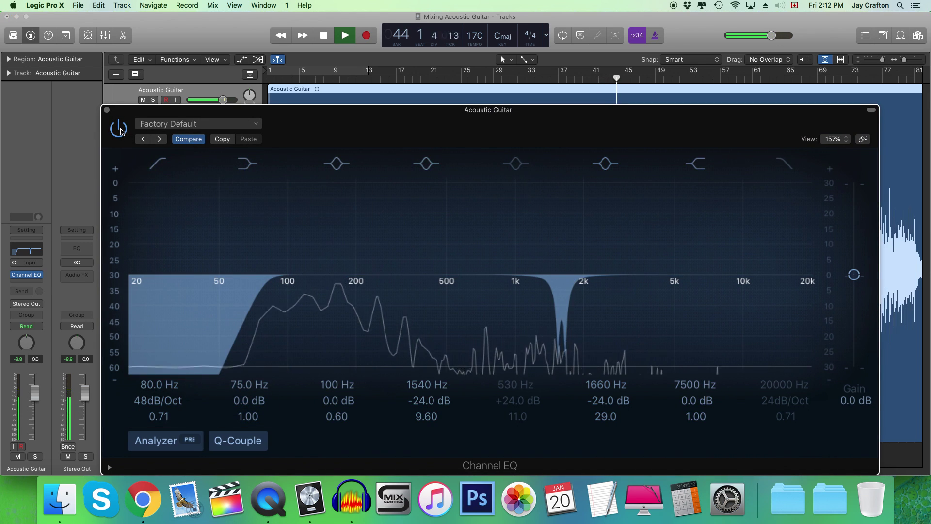
{"action": "left_click", "coordinate": [121, 131]}
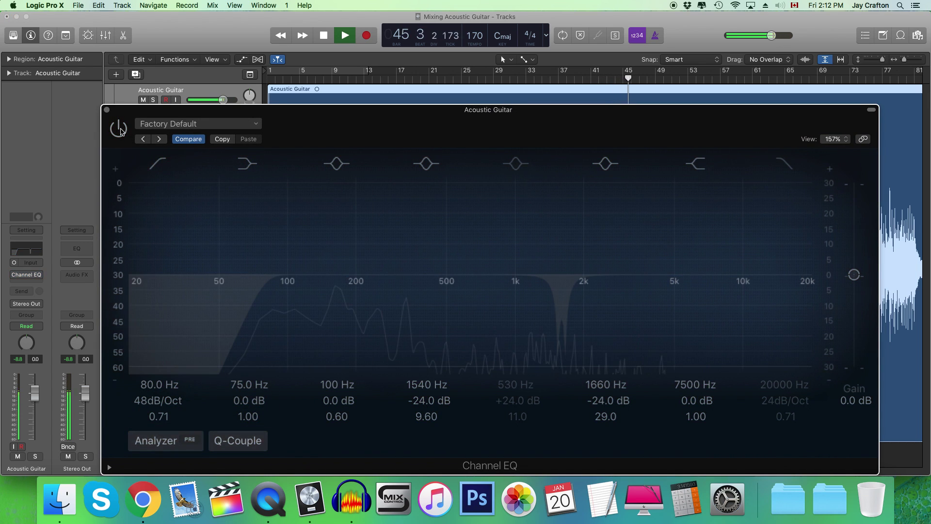
{"action": "left_click", "coordinate": [121, 131]}
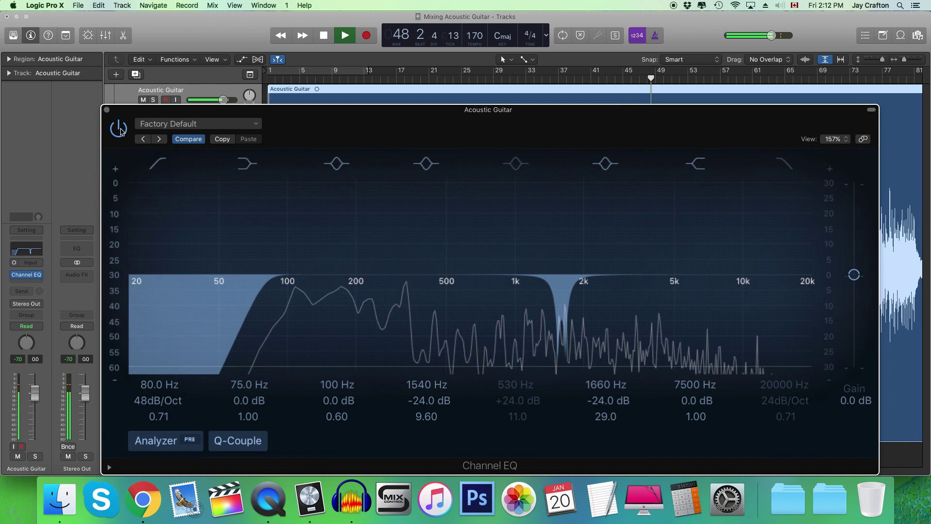
Step: Boost the third band to about +4.5 dB at 270 Hz while playing
{"action": "key", "text": "space"}
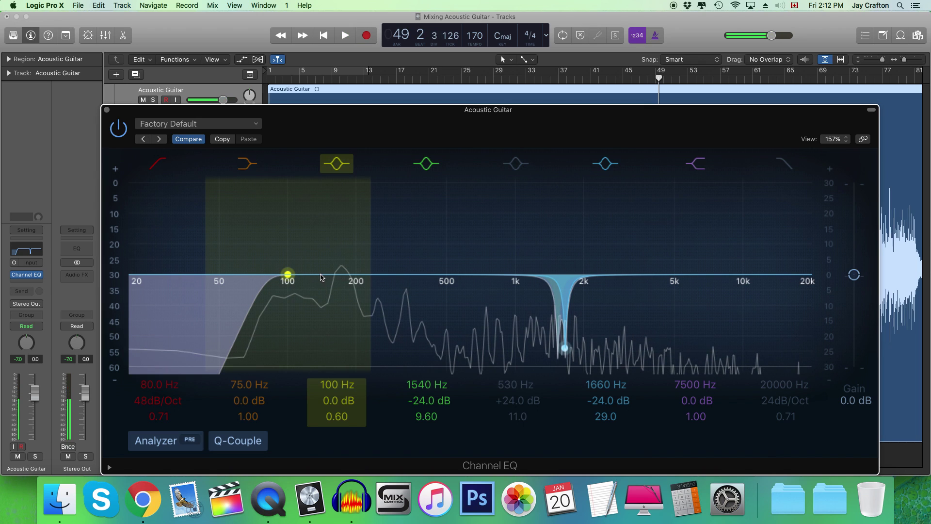
{"action": "mouse_move", "coordinate": [296, 279]}
{"action": "left_mouse_down"}
{"action": "mouse_move", "coordinate": [388, 270]}
{"action": "mouse_move", "coordinate": [381, 264]}
{"action": "left_mouse_up"}
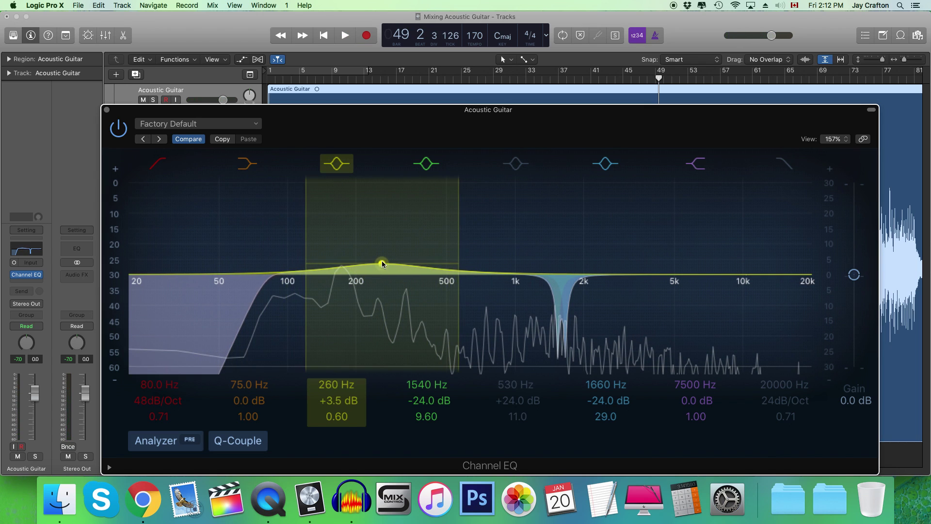
{"action": "left_click_drag", "start_coordinate": [382, 264], "coordinate": [384, 264]}
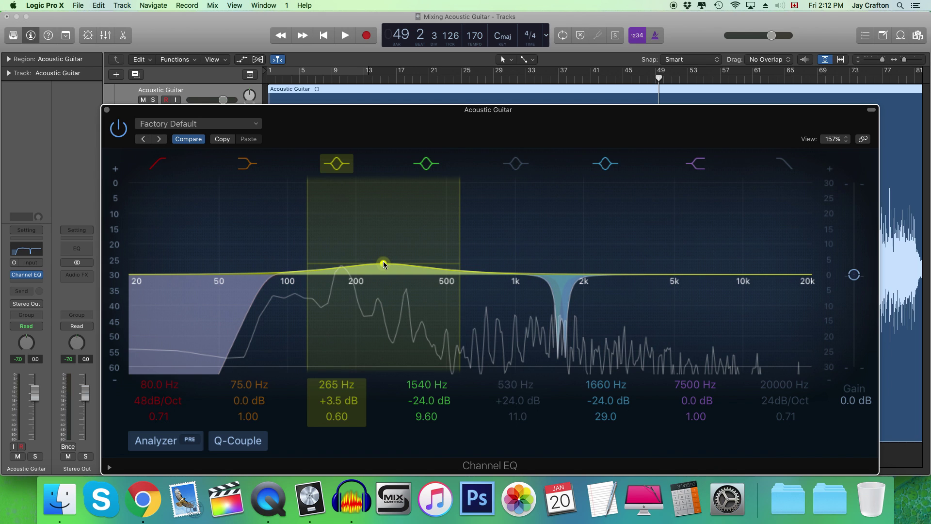
{"action": "key", "text": "space"}
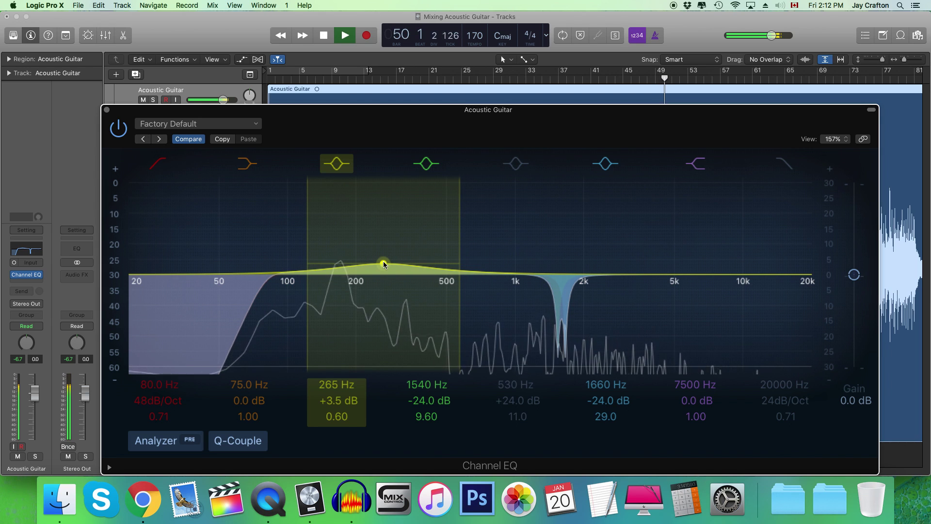
{"action": "left_click_drag", "start_coordinate": [384, 264], "coordinate": [384, 260]}
Step: Toggle the 270 Hz band off and on to compare, then lower it to +3.5 dB
{"action": "left_click", "coordinate": [340, 164]}
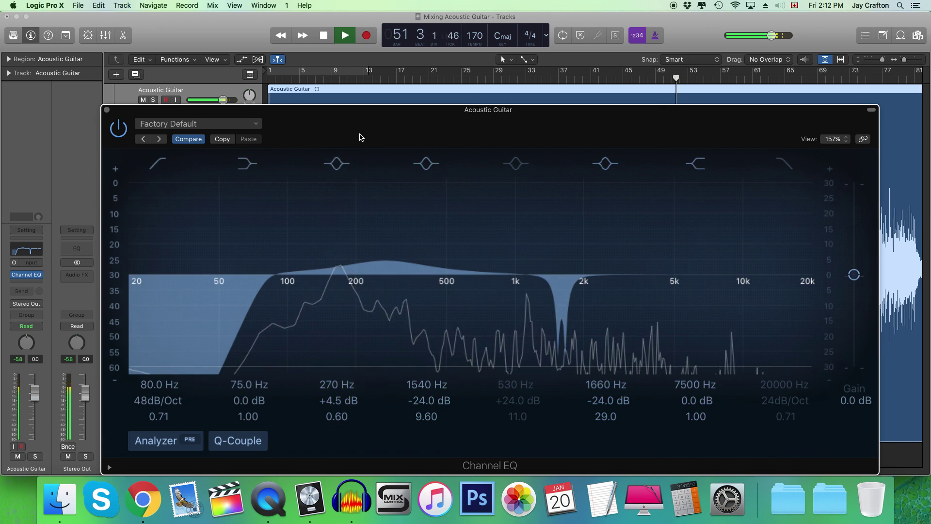
{"action": "left_click", "coordinate": [342, 164]}
{"action": "left_click", "coordinate": [346, 166]}
{"action": "left_click", "coordinate": [345, 165]}
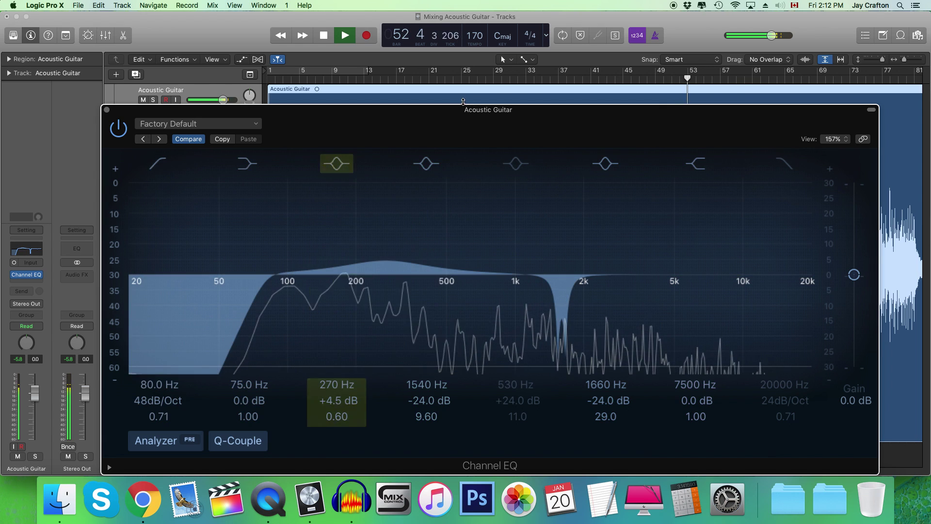
{"action": "left_click_drag", "start_coordinate": [407, 280], "coordinate": [406, 286]}
Step: A/B the whole Channel EQ, stop playback, and close the EQ window
{"action": "left_click", "coordinate": [119, 127]}
{"action": "left_click", "coordinate": [119, 127]}
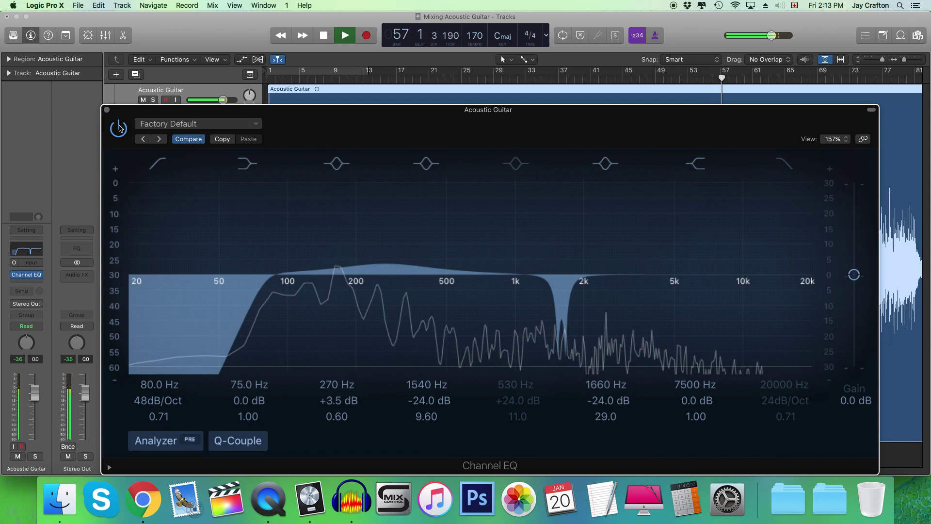
{"action": "left_click", "coordinate": [119, 128]}
{"action": "key", "text": "space"}
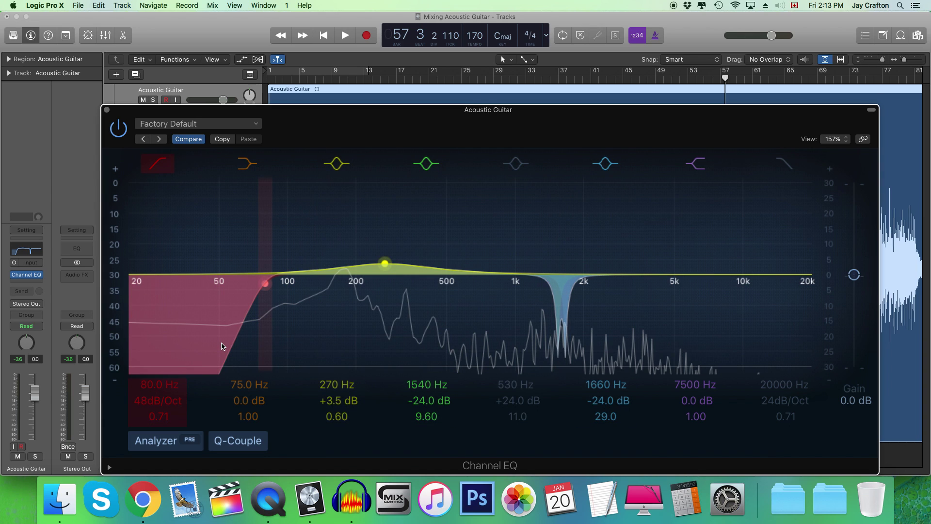
{"action": "left_click_drag", "start_coordinate": [382, 125], "coordinate": [384, 124]}
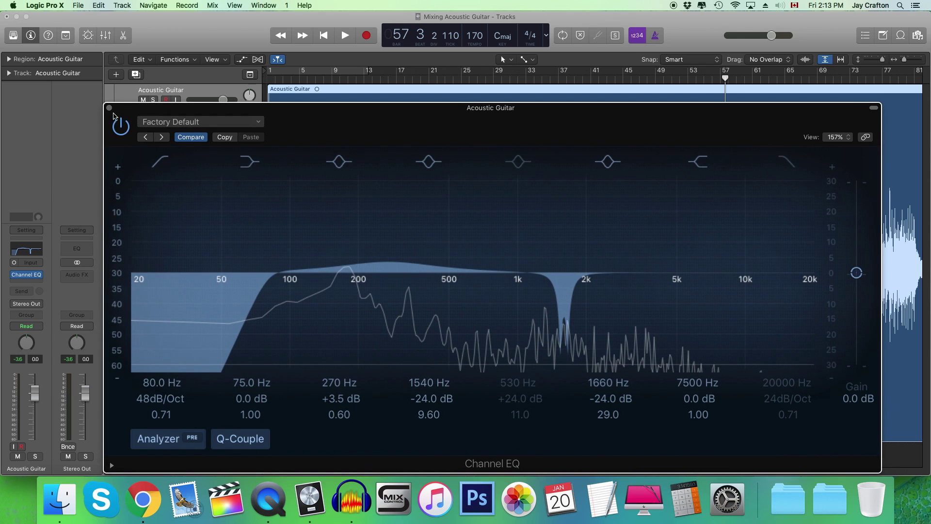
{"action": "left_click", "coordinate": [109, 108]}
Step: Insert a mono Compressor after the Channel EQ on the Acoustic Guitar track
{"action": "left_click", "coordinate": [217, 411]}
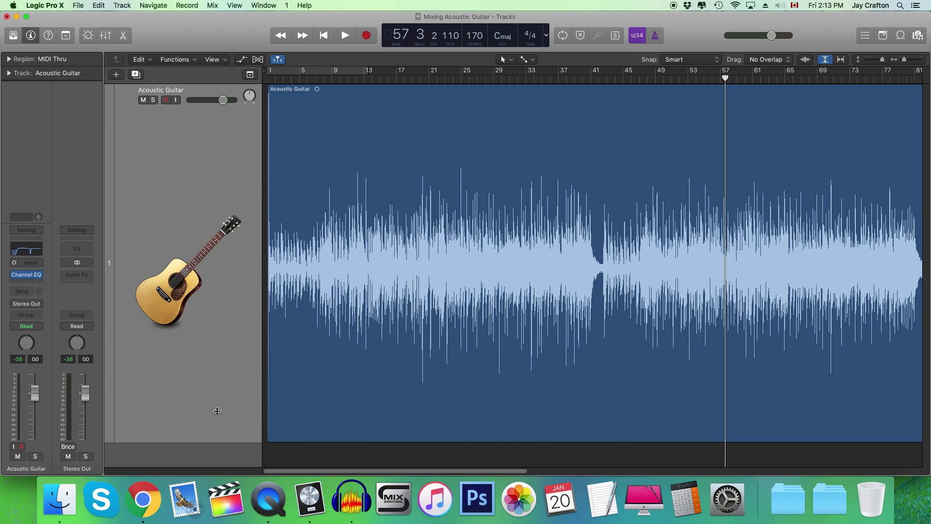
{"action": "left_click", "coordinate": [29, 282]}
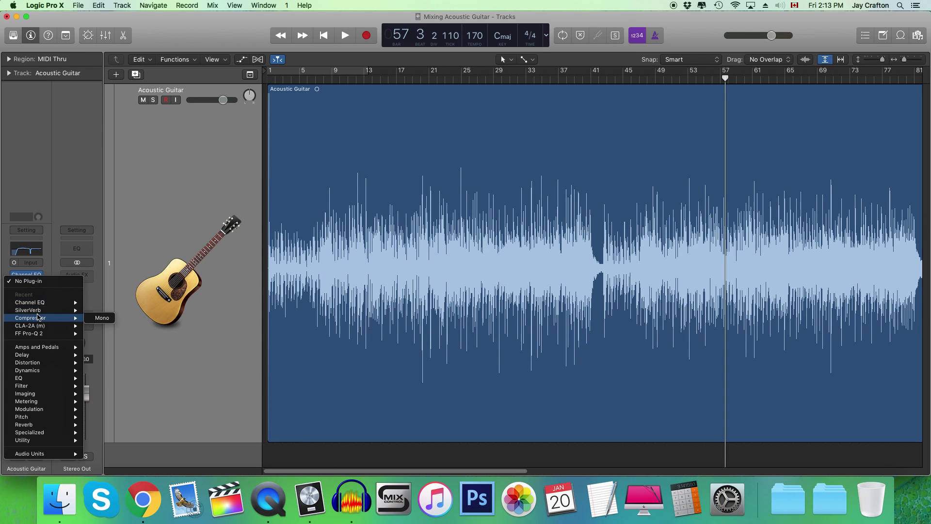
{"action": "left_click", "coordinate": [100, 319]}
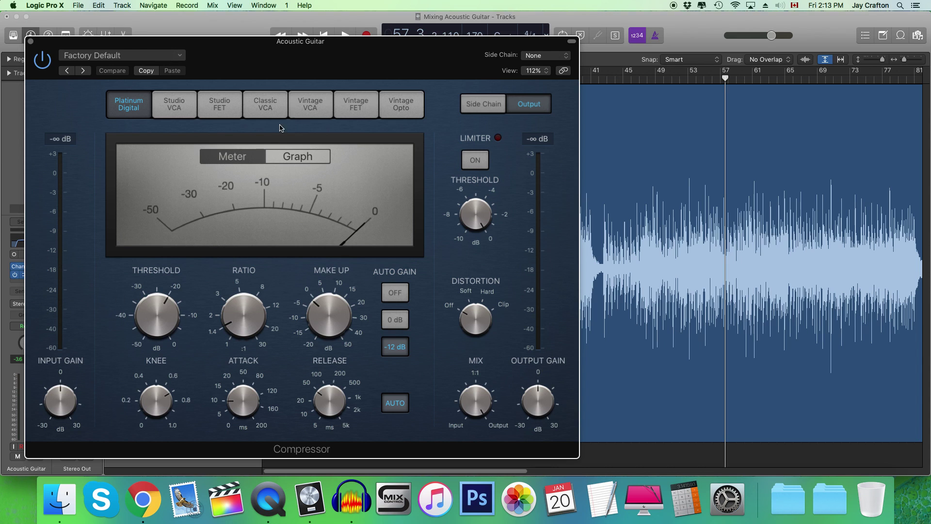
Step: Switch the Compressor model to Classic VCA and reposition its window
{"action": "left_click_drag", "start_coordinate": [302, 61], "coordinate": [369, 55]}
{"action": "left_click", "coordinate": [290, 108]}
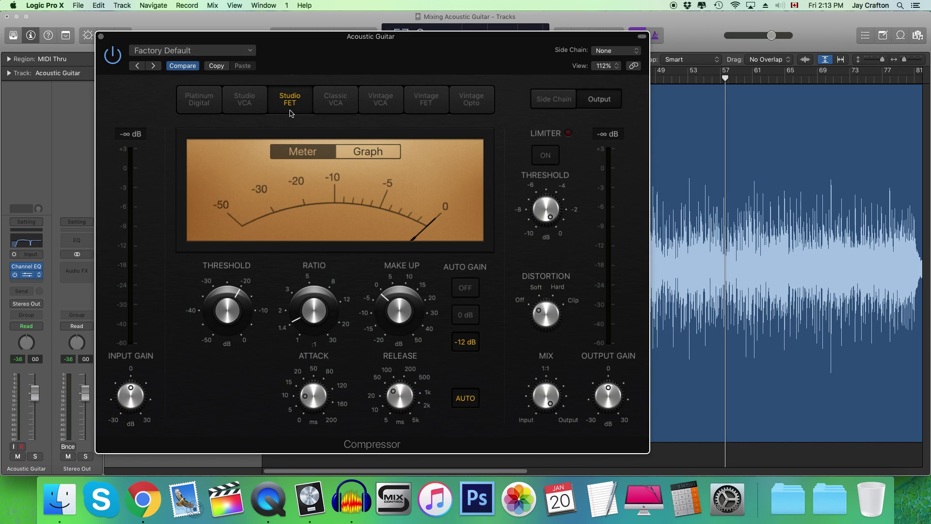
{"action": "left_click", "coordinate": [328, 104]}
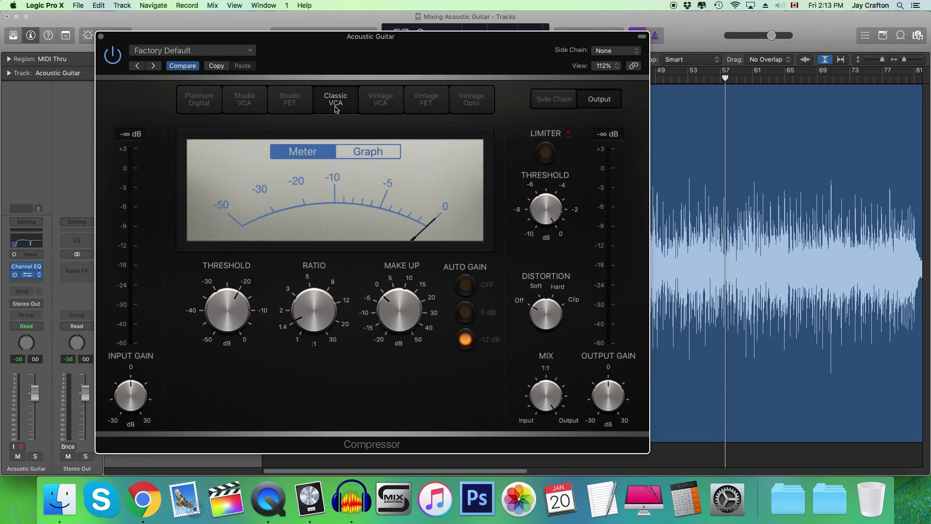
{"action": "left_click_drag", "start_coordinate": [379, 57], "coordinate": [665, 347]}
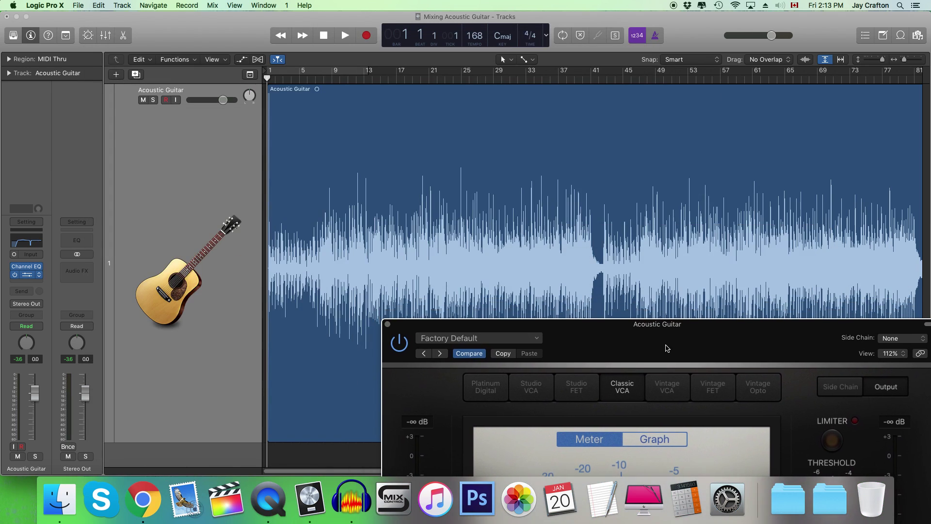
{"action": "left_click", "coordinate": [315, 77]}
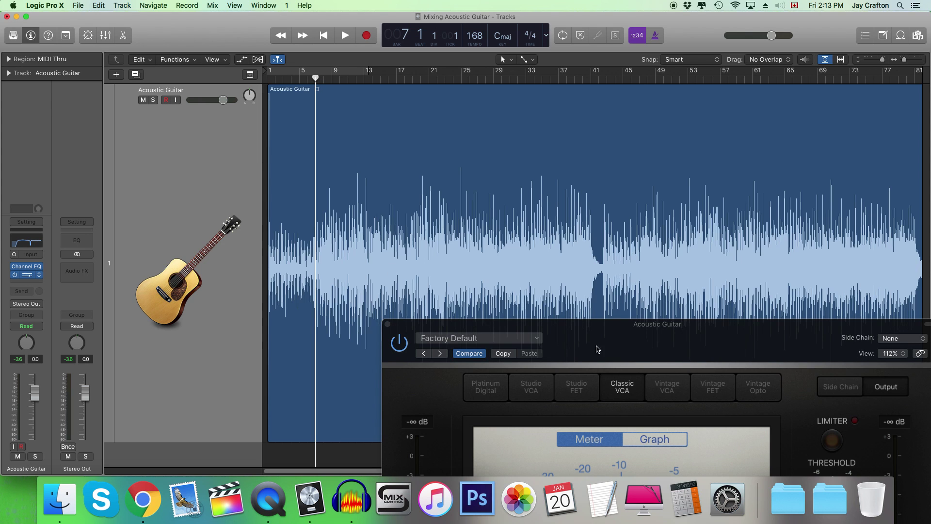
{"action": "left_click_drag", "start_coordinate": [617, 350], "coordinate": [494, 51]}
Step: Start playback and turn the Compressor's Auto Gain off
{"action": "key", "text": "space"}
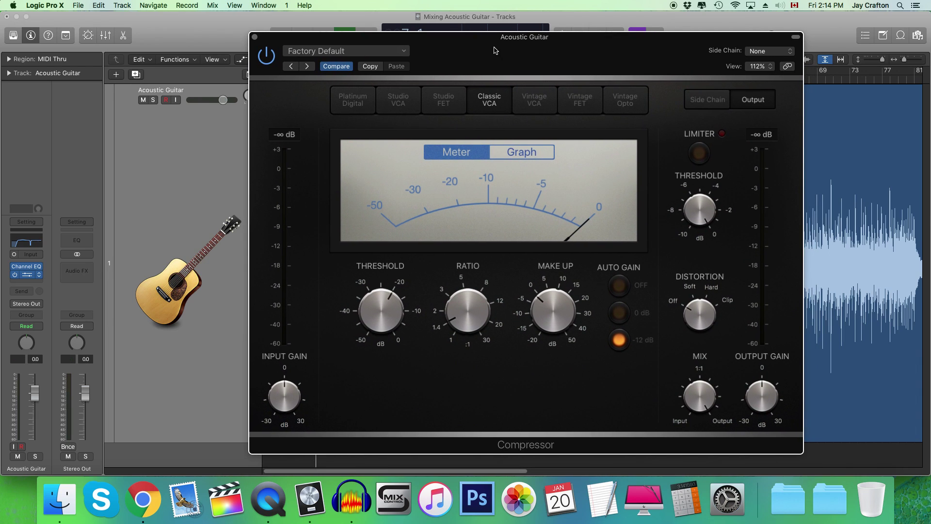
{"action": "mouse_move", "coordinate": [465, 327]}
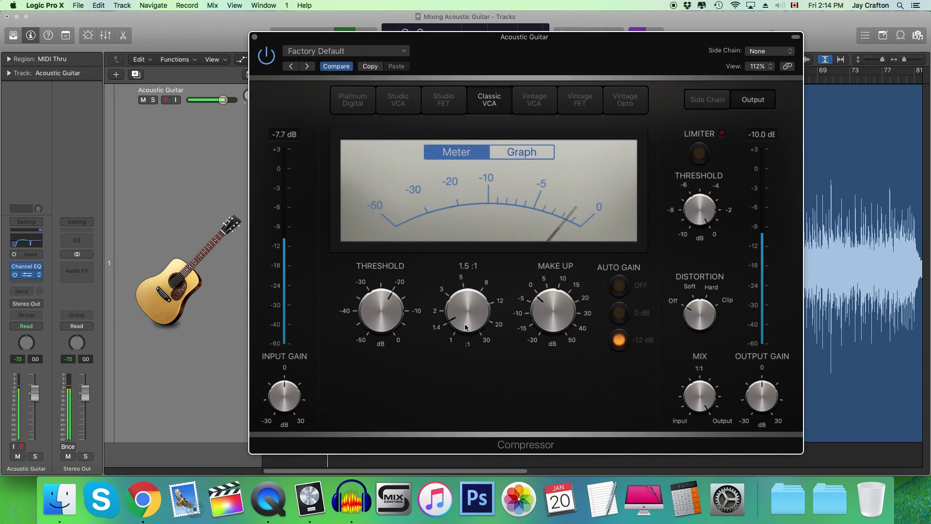
{"action": "left_click", "coordinate": [620, 288]}
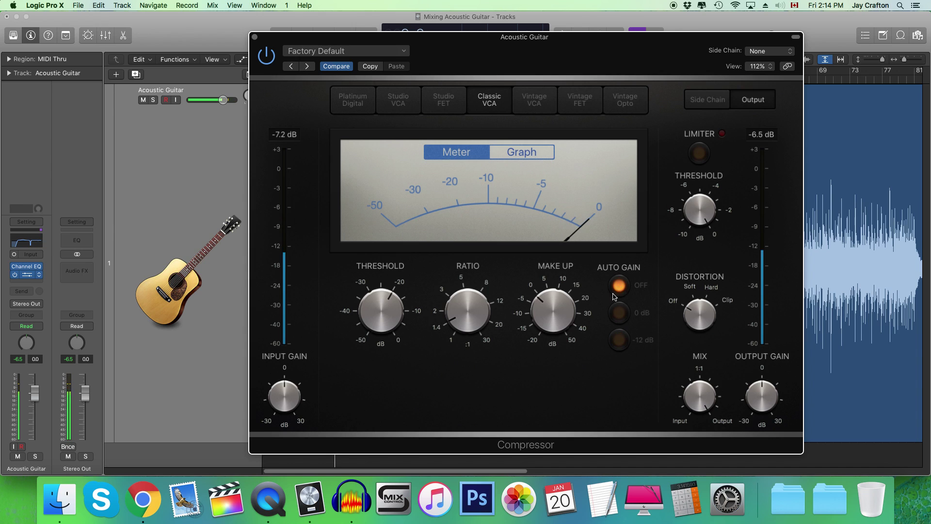
{"action": "mouse_move", "coordinate": [536, 308]}
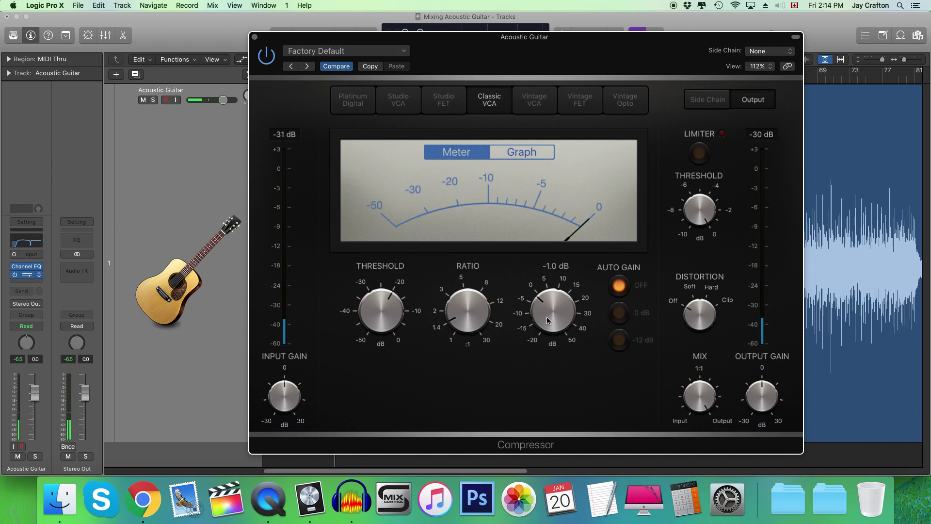
{"action": "left_click_drag", "start_coordinate": [517, 37], "coordinate": [636, 51]}
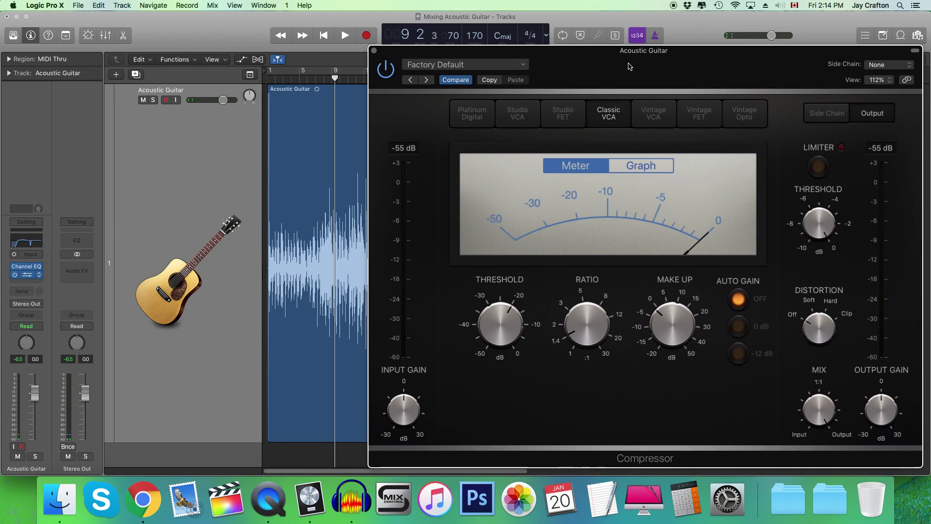
{"action": "mouse_move", "coordinate": [582, 338]}
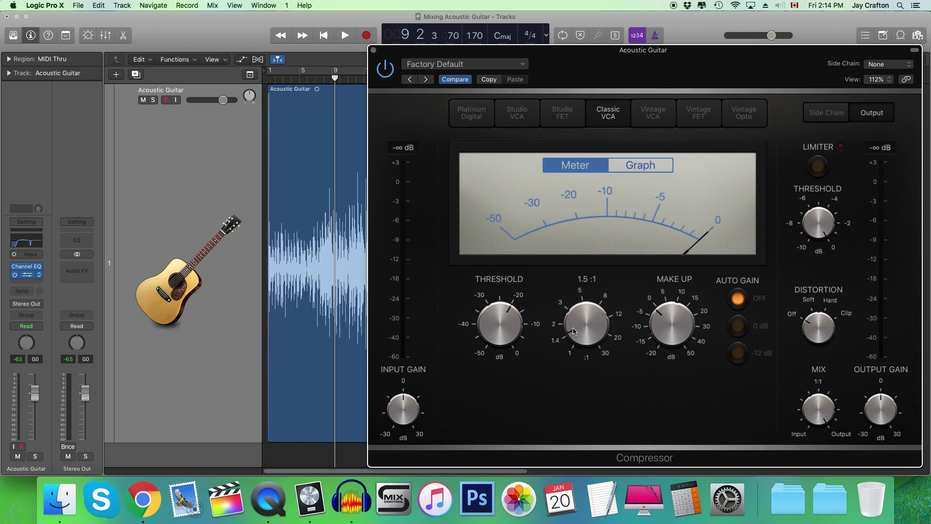
Step: Raise the ratio, lower the threshold to -26 dB, then A/B the compressor
{"action": "key", "text": "space"}
{"action": "left_click_drag", "start_coordinate": [573, 331], "coordinate": [577, 304]}
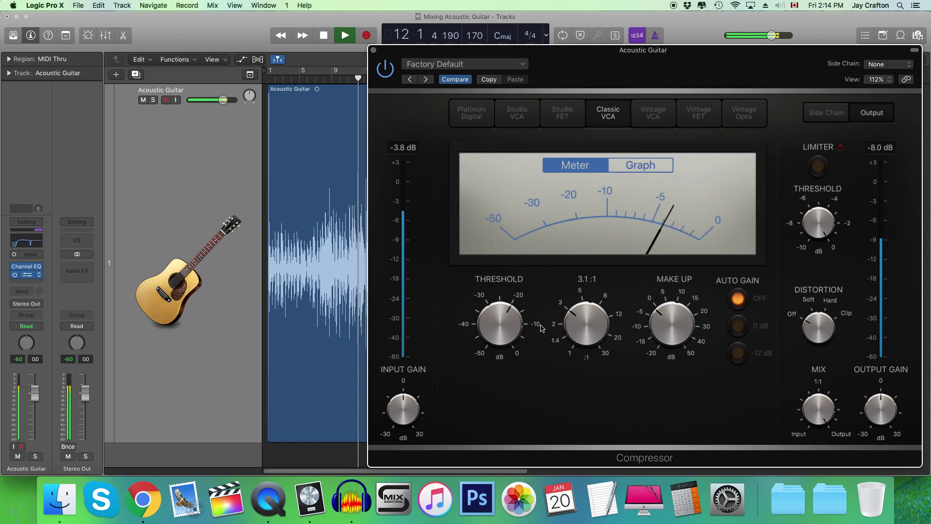
{"action": "mouse_move", "coordinate": [493, 305]}
{"action": "left_click_drag", "start_coordinate": [493, 310], "coordinate": [493, 322]}
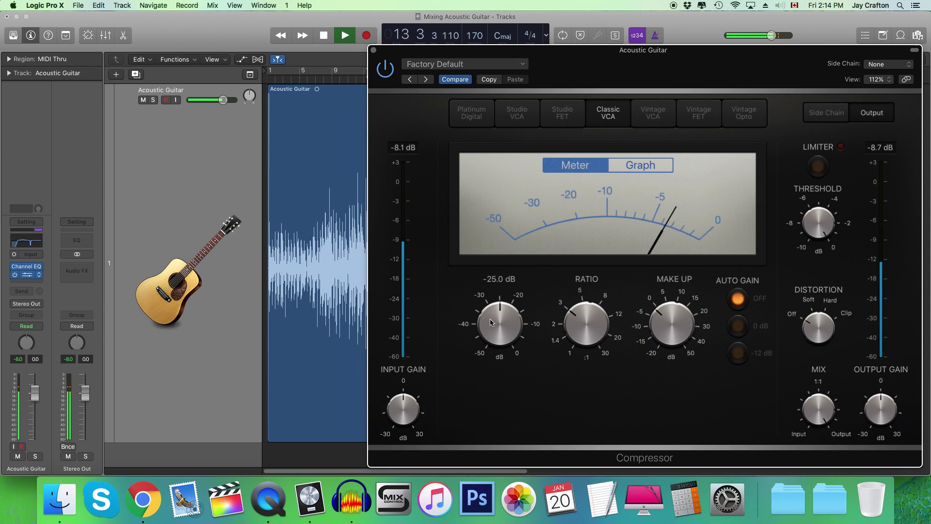
{"action": "left_click", "coordinate": [386, 69]}
{"action": "left_click", "coordinate": [385, 69]}
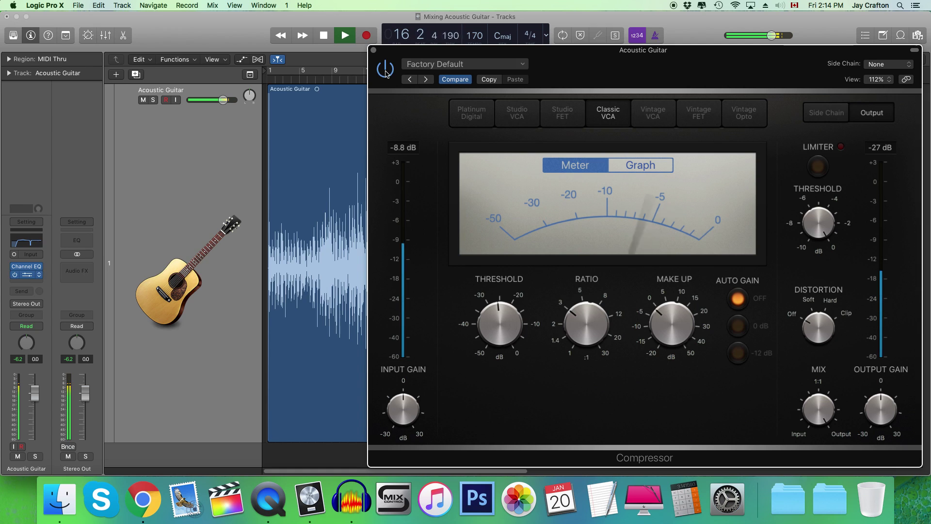
{"action": "key", "text": "space"}
Step: Replay the guitar and raise the Compressor's make-up gain to about 5 dB
{"action": "left_click_drag", "start_coordinate": [485, 50], "coordinate": [405, 48]}
{"action": "mouse_move", "coordinate": [498, 319]}
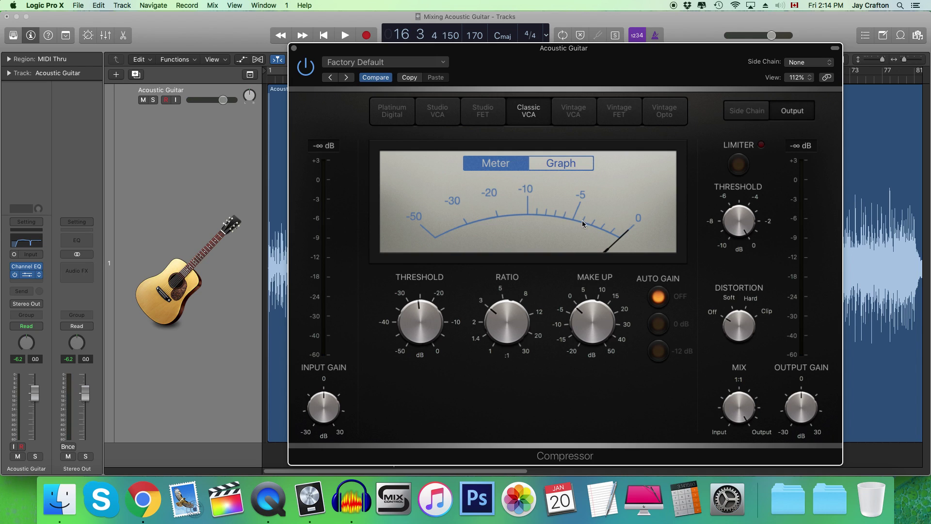
{"action": "key", "text": "space"}
{"action": "key", "text": "space"}
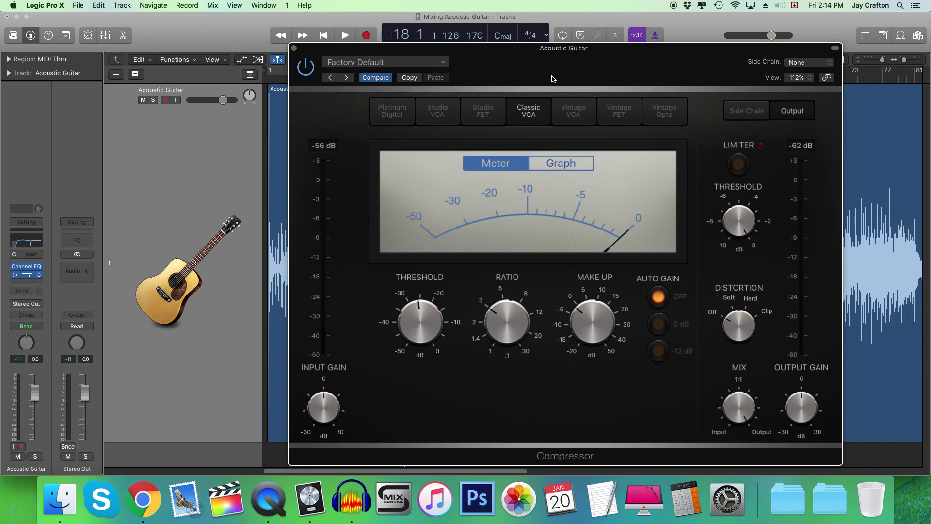
{"action": "left_click_drag", "start_coordinate": [552, 79], "coordinate": [546, 74]}
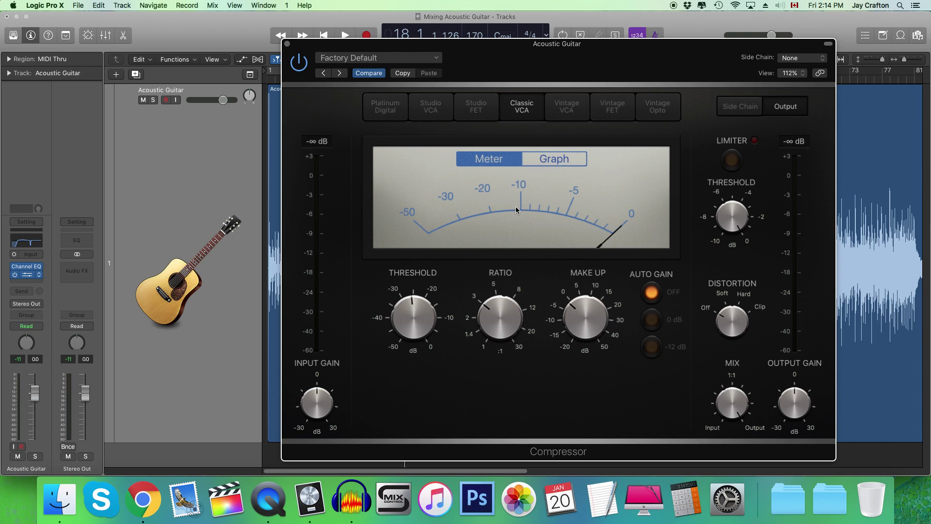
{"action": "mouse_move", "coordinate": [577, 301]}
{"action": "left_click_drag", "start_coordinate": [577, 331], "coordinate": [583, 301]}
Step: A/B the Classic VCA Compressor during playback, ending with it on and playback stopped
{"action": "left_click", "coordinate": [299, 63]}
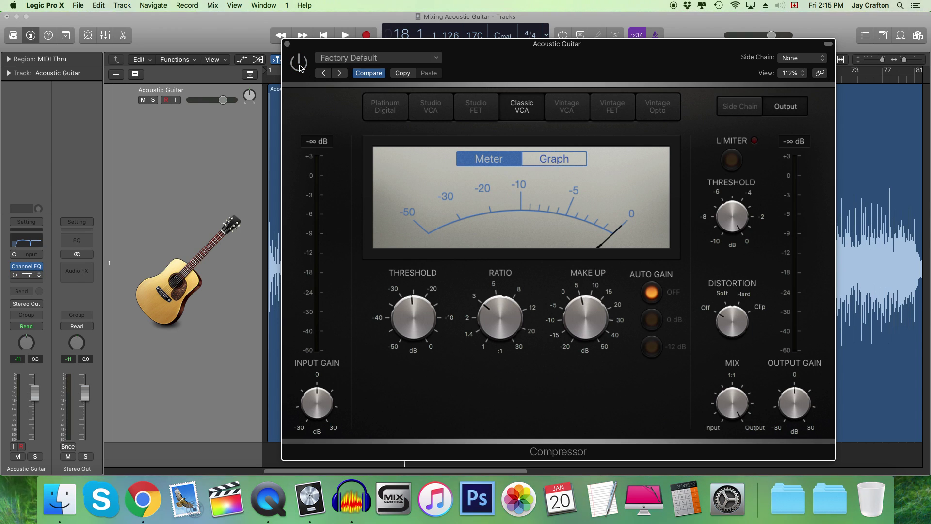
{"action": "left_click", "coordinate": [300, 63]}
{"action": "mouse_move", "coordinate": [581, 320]}
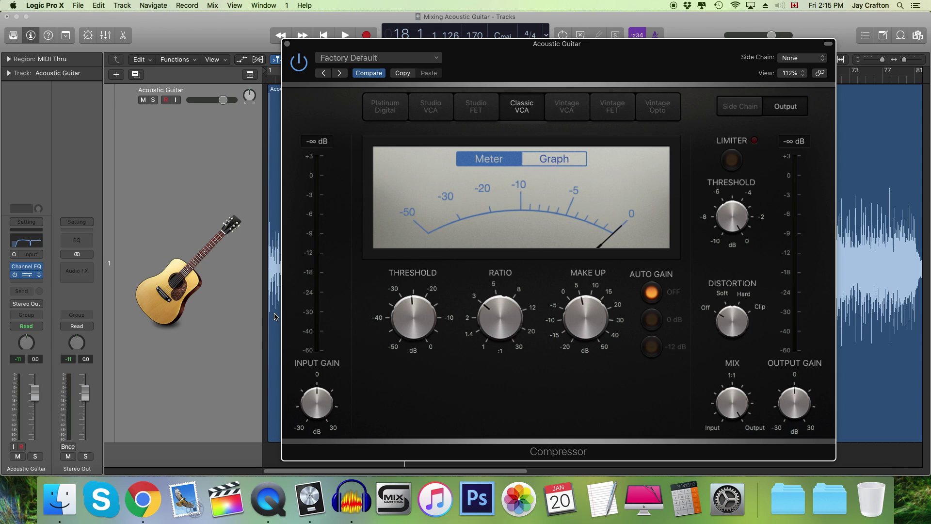
{"action": "left_click", "coordinate": [303, 60]}
{"action": "key", "text": "space"}
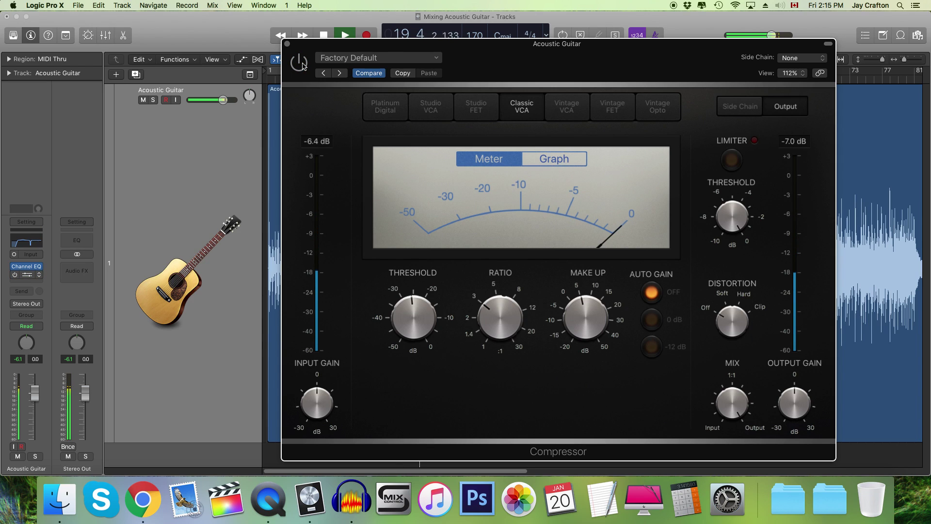
{"action": "left_click", "coordinate": [299, 62]}
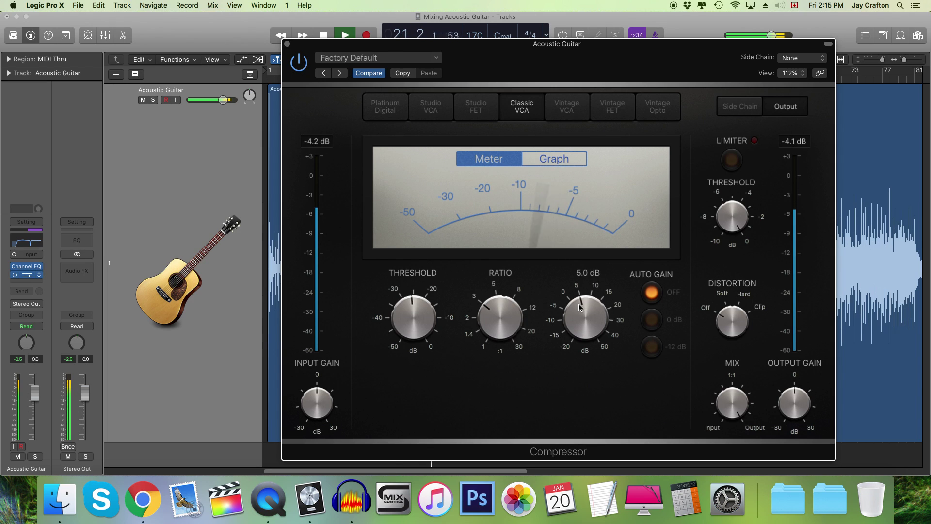
{"action": "left_click", "coordinate": [300, 63]}
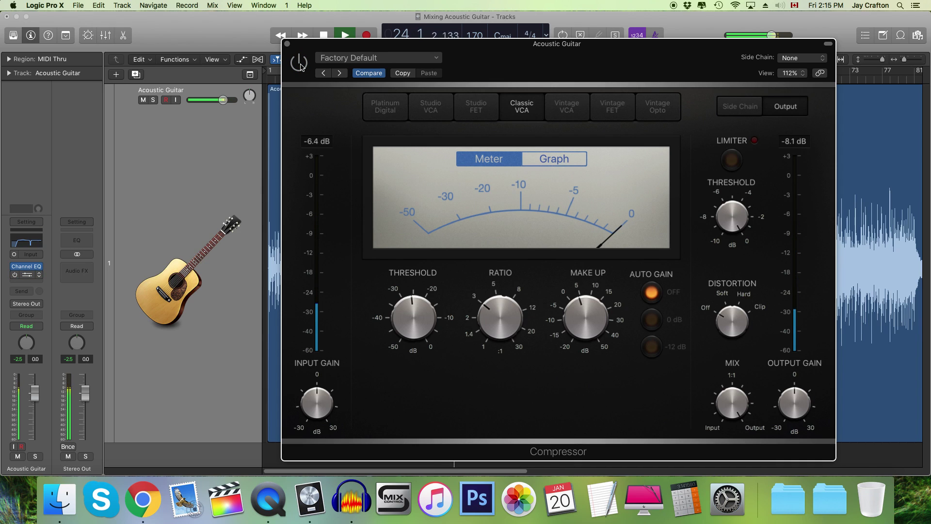
{"action": "left_click", "coordinate": [299, 63]}
{"action": "key", "text": "space"}
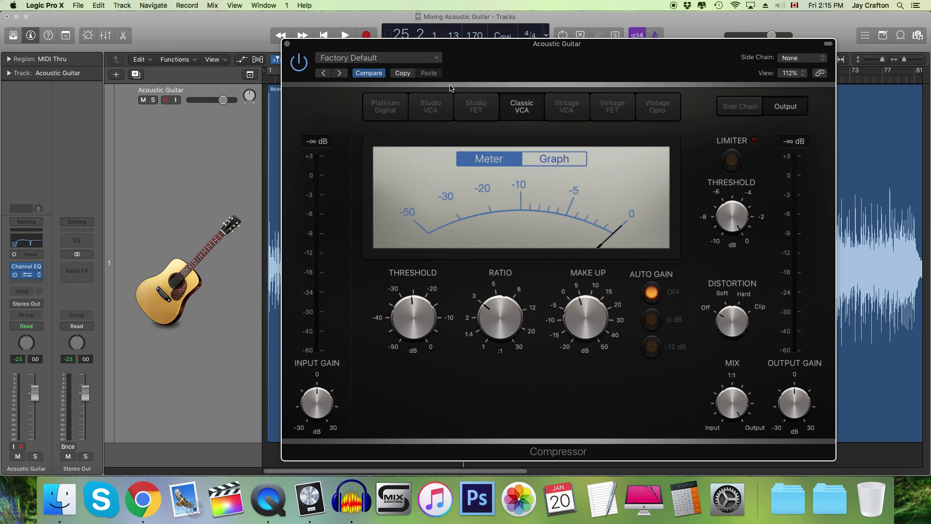
Step: Move the Compressor window aside and return the playhead to bar 1
{"action": "left_click_drag", "start_coordinate": [512, 50], "coordinate": [659, 102]}
{"action": "left_click_drag", "start_coordinate": [362, 83], "coordinate": [267, 83]}
{"action": "left_click_drag", "start_coordinate": [647, 119], "coordinate": [574, 62]}
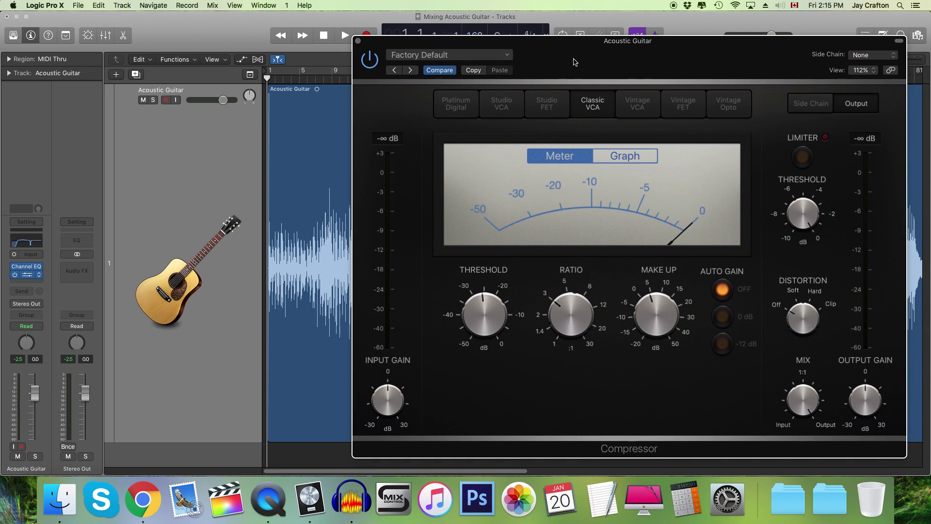
Step: Bypass the Compressor and play the guitar from bar 1 twice
{"action": "left_click", "coordinate": [371, 60]}
{"action": "key", "text": "space"}
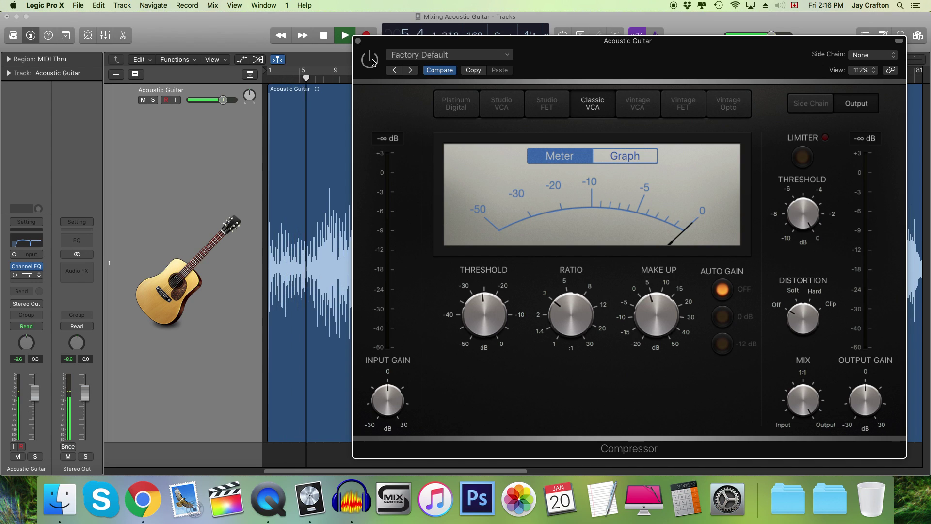
{"action": "key", "text": "space"}
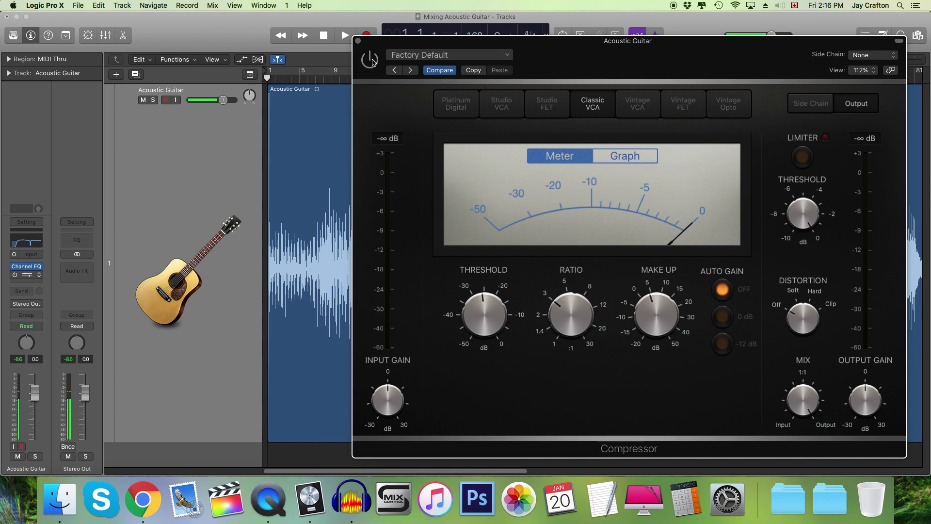
{"action": "key", "text": "space"}
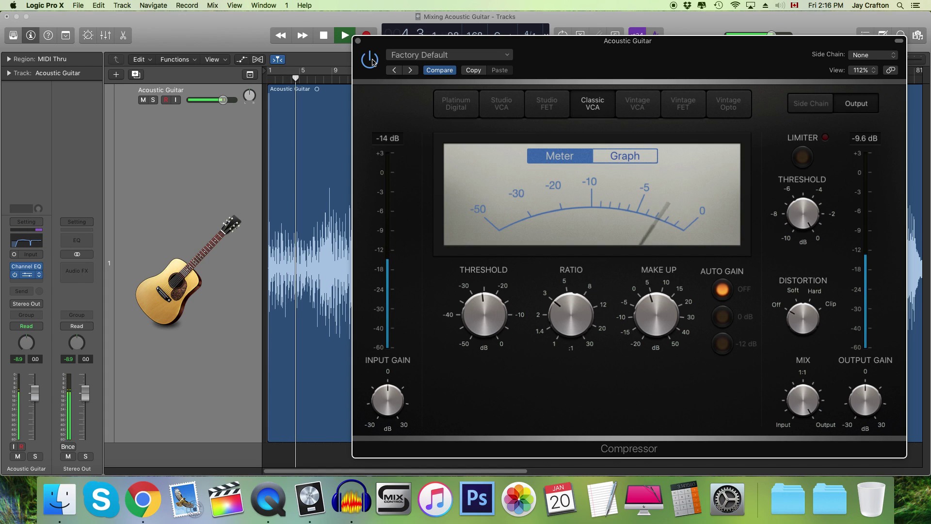
{"action": "key", "text": "space"}
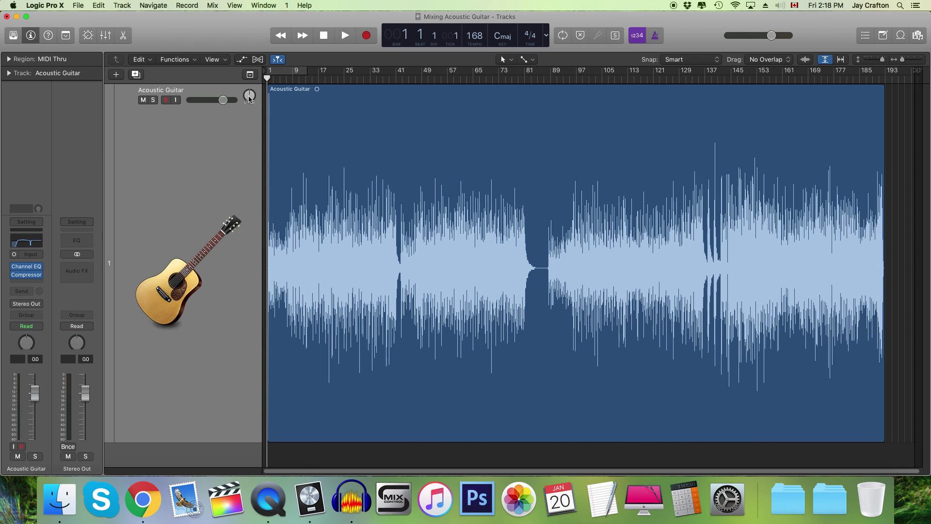
Step: Pan the Acoustic Guitar left to -19 and listen from near bar 10
{"action": "left_click_drag", "start_coordinate": [249, 99], "coordinate": [250, 102]}
{"action": "left_click_drag", "start_coordinate": [250, 94], "coordinate": [251, 99]}
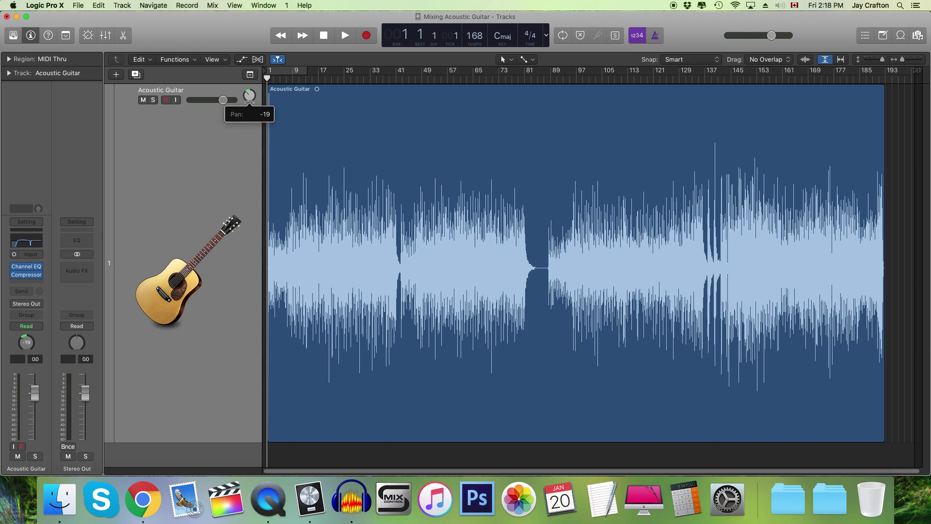
{"action": "left_click", "coordinate": [296, 79]}
{"action": "key", "text": "space"}
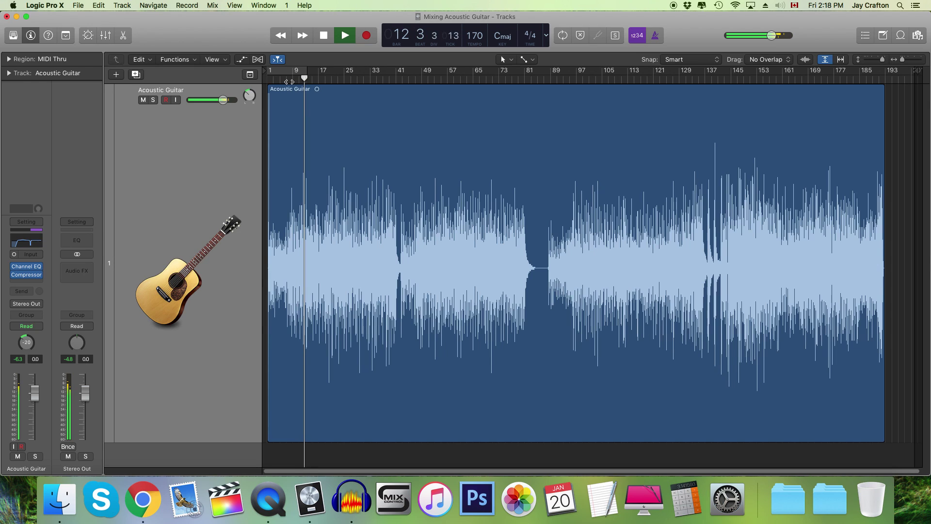
{"action": "key", "text": "space"}
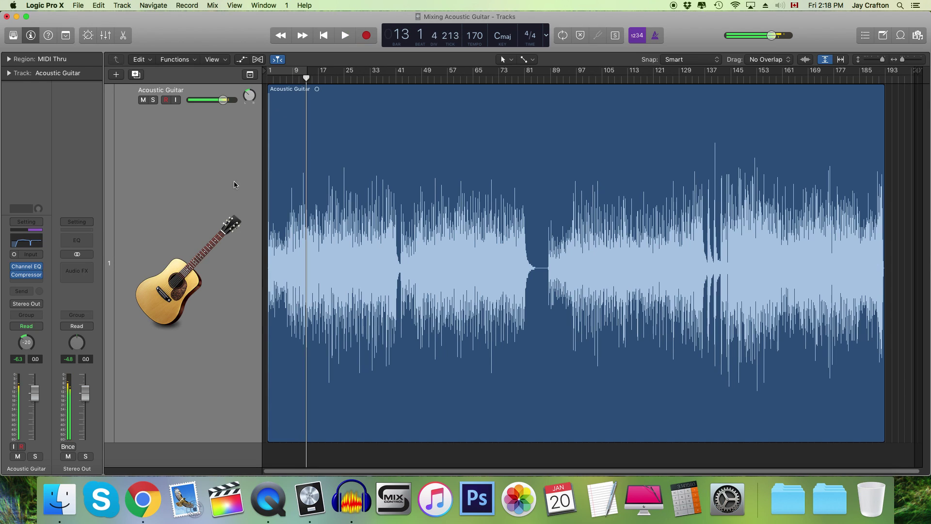
Step: Send the guitar to Bus 1, creating an Aux 1 with SilverVerb
{"action": "left_click", "coordinate": [30, 293]}
{"action": "mouse_move", "coordinate": [29, 333]}
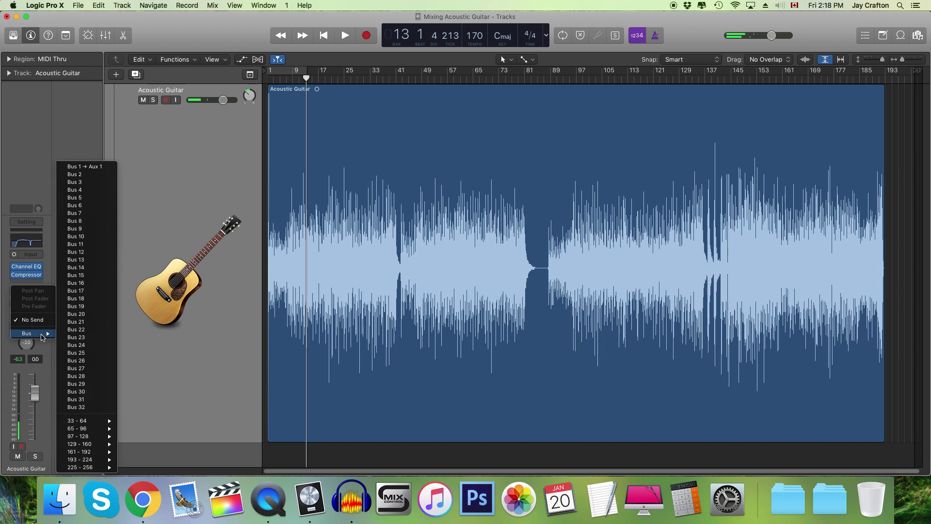
{"action": "left_click", "coordinate": [100, 167]}
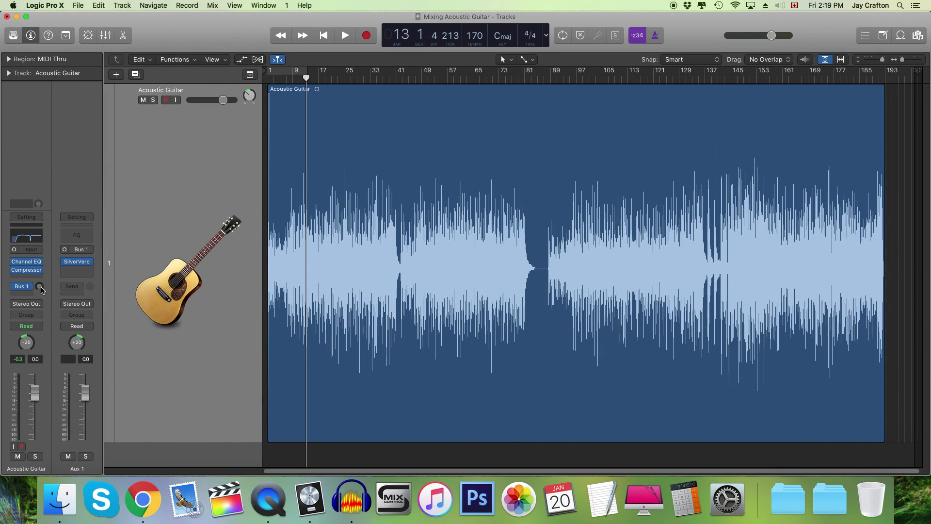
Step: Raise the reverb send to -19.5 and set SilverVerb's Dry level to 0%
{"action": "left_click_drag", "start_coordinate": [40, 287], "coordinate": [40, 281]}
{"action": "left_click", "coordinate": [78, 264]}
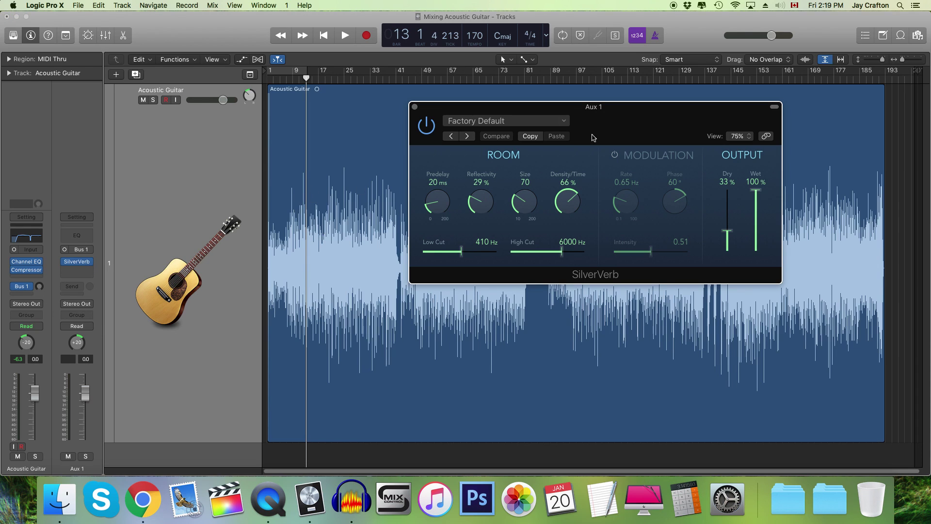
{"action": "mouse_move", "coordinate": [593, 137]}
{"action": "left_mouse_down"}
{"action": "mouse_move", "coordinate": [584, 133]}
{"action": "mouse_move", "coordinate": [604, 138]}
{"action": "left_mouse_up"}
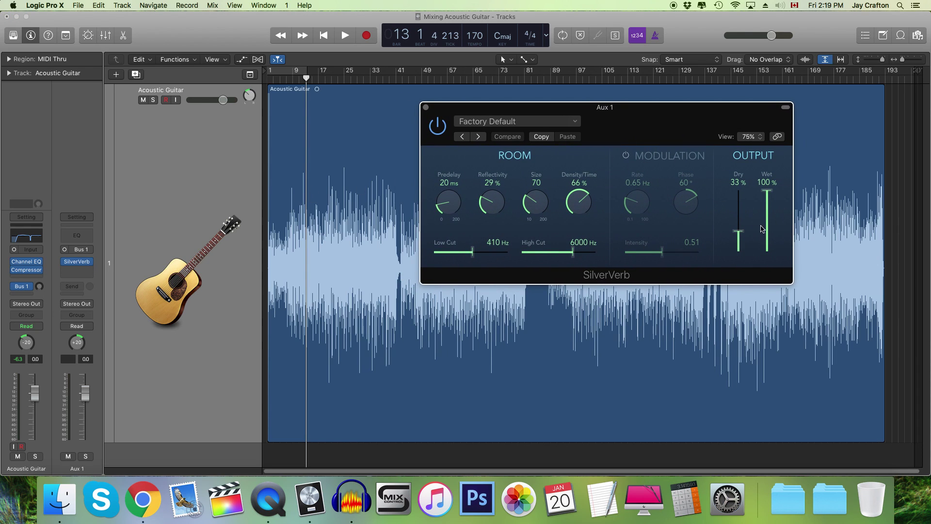
{"action": "left_click_drag", "start_coordinate": [743, 236], "coordinate": [730, 284]}
{"action": "left_click_drag", "start_coordinate": [691, 129], "coordinate": [704, 124]}
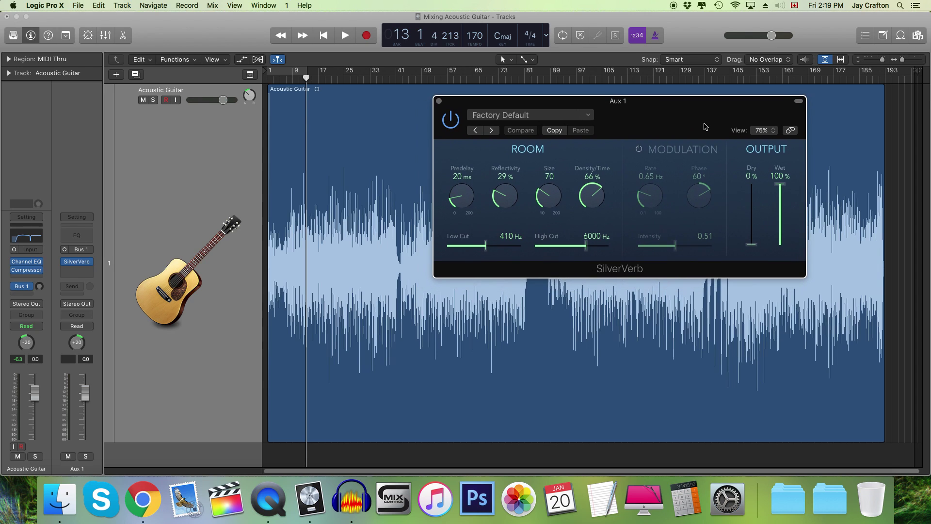
Step: Return to the song start and play to hear the reverb
{"action": "key", "text": "Return"}
{"action": "left_click", "coordinate": [48, 291]}
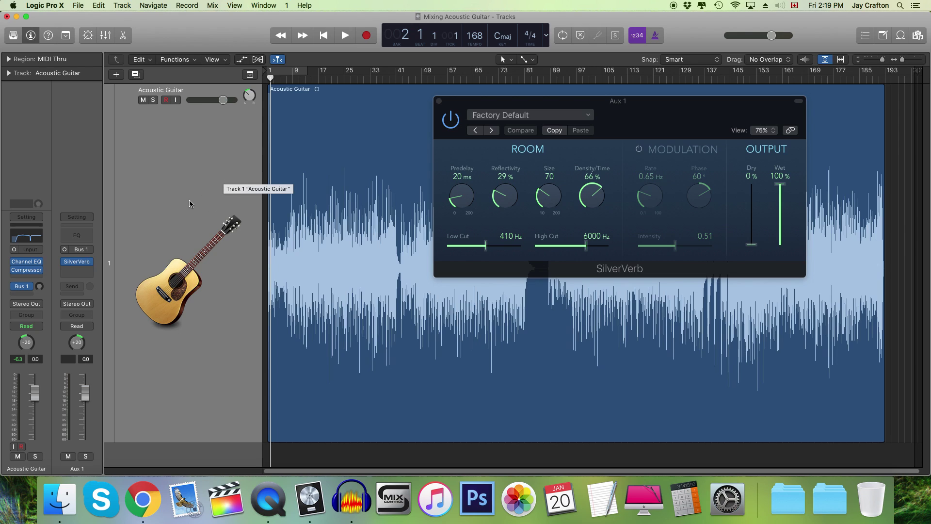
{"action": "key", "text": "space"}
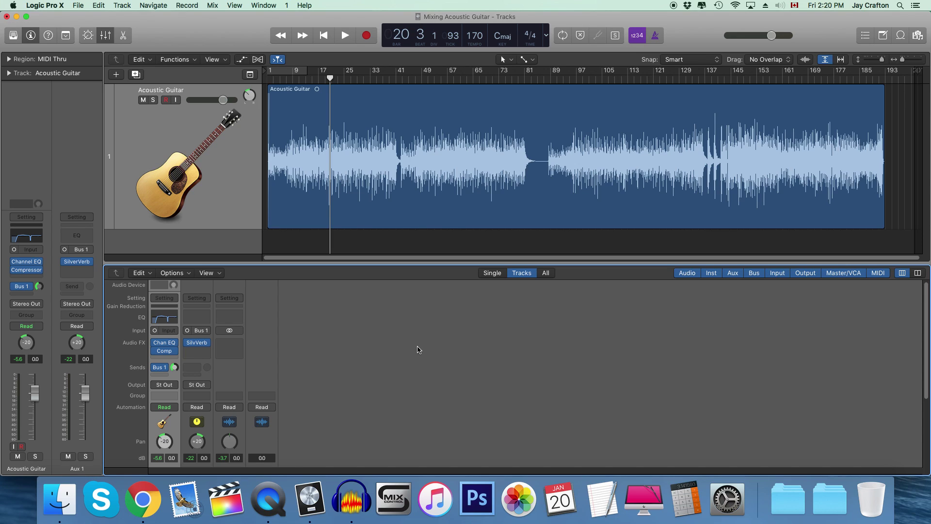
Step: Bypass the Bus 1 send and SilverVerb, then move the playhead to bar 9
{"action": "scroll", "coordinate": [419, 349], "scroll_direction": "up", "scroll_amount": 1}
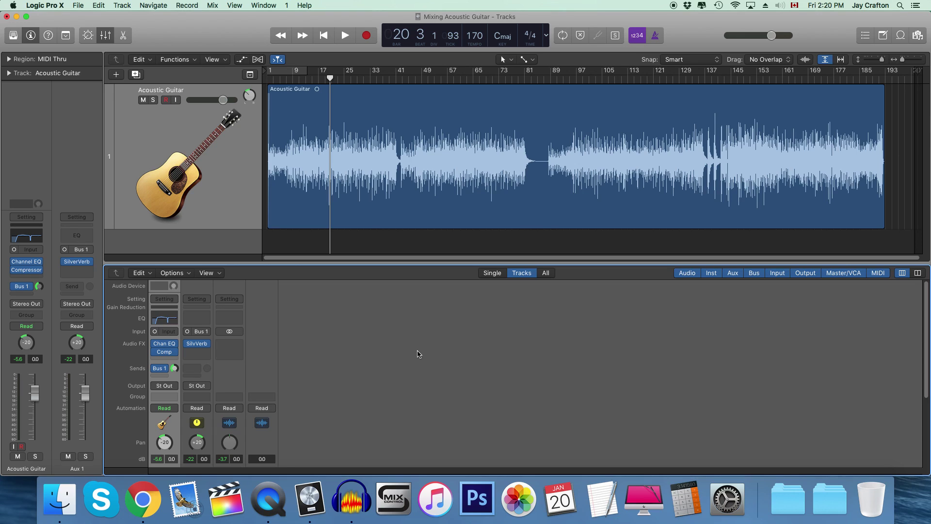
{"action": "scroll", "coordinate": [419, 354], "scroll_direction": "down", "scroll_amount": 3}
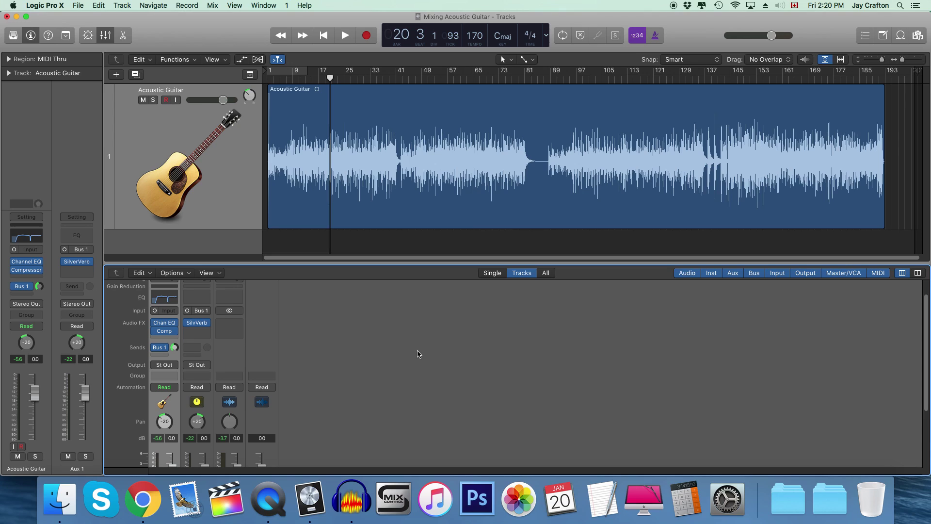
{"action": "left_click", "coordinate": [155, 347]}
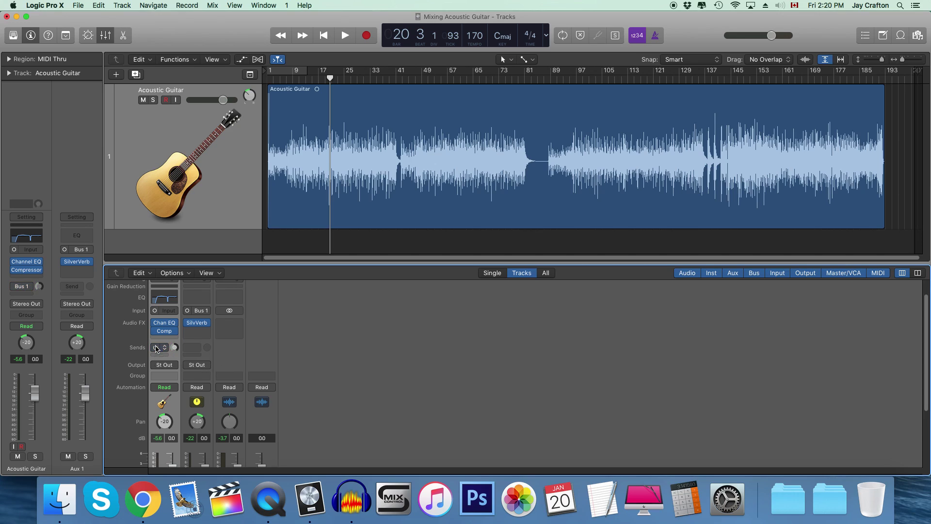
{"action": "left_click", "coordinate": [187, 322]}
{"action": "left_click_drag", "start_coordinate": [330, 77], "coordinate": [270, 78]}
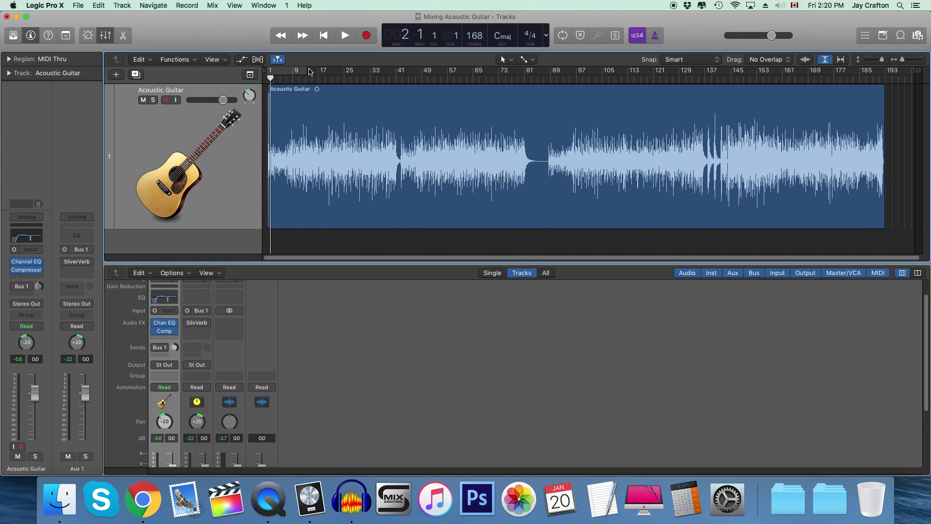
{"action": "left_click", "coordinate": [292, 82]}
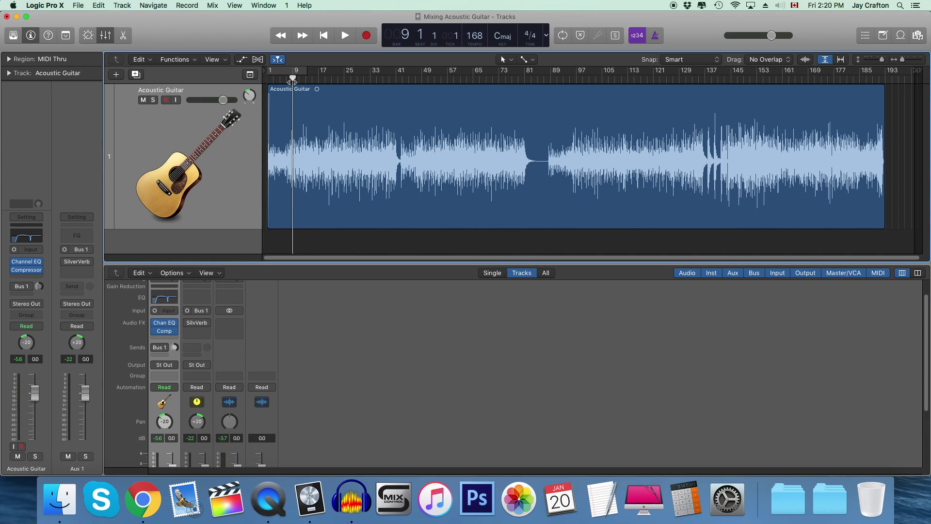
Step: Play from bar 9, toggling the Channel EQ and Compressor bypass to compare
{"action": "left_click", "coordinate": [154, 323]}
{"action": "key", "text": "space"}
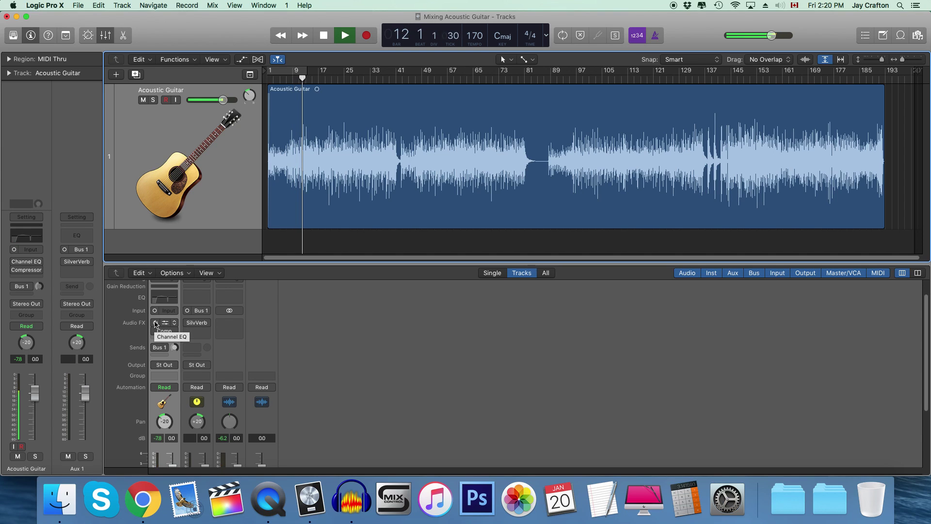
{"action": "left_click", "coordinate": [155, 323]}
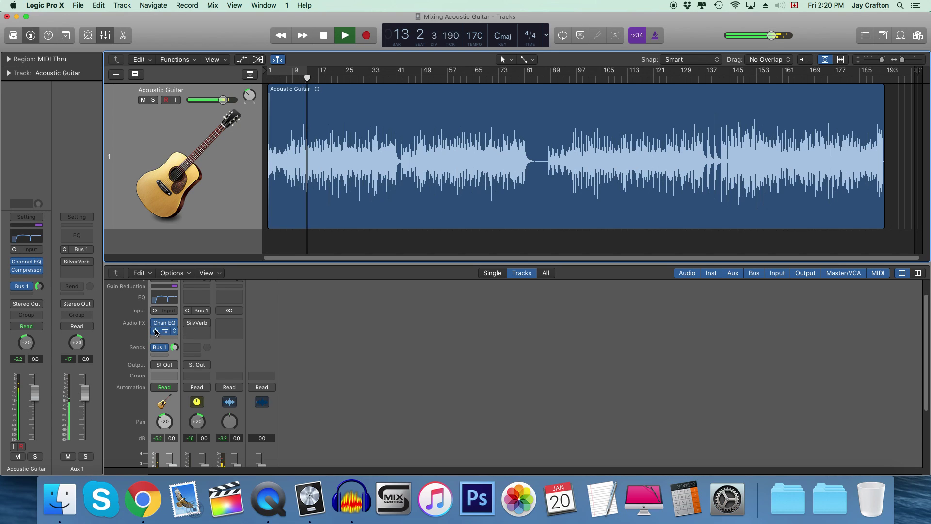
{"action": "left_click", "coordinate": [155, 331]}
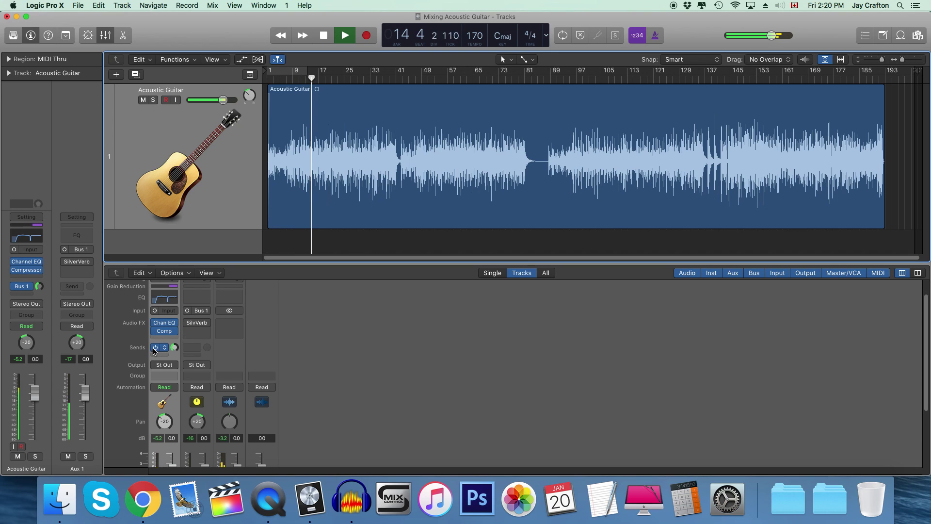
{"action": "left_click", "coordinate": [155, 346]}
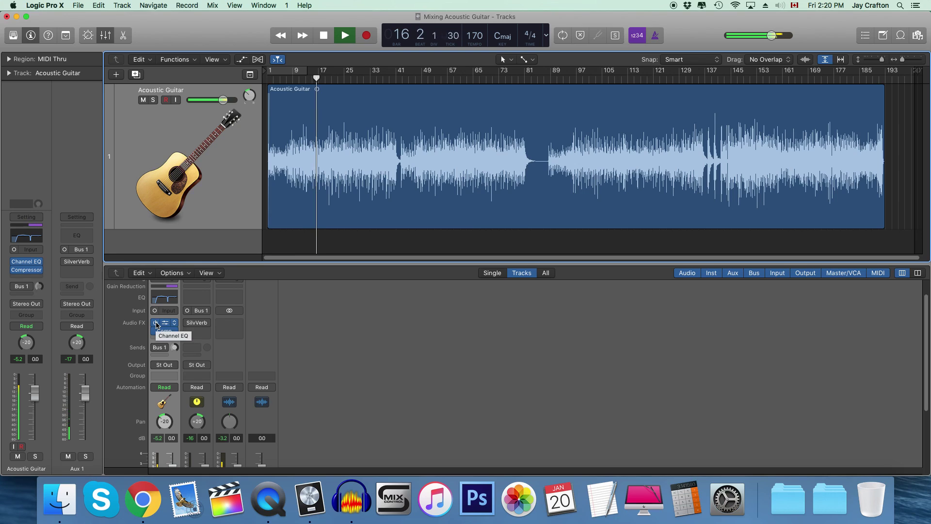
{"action": "left_click", "coordinate": [155, 323]}
{"action": "left_click", "coordinate": [155, 331]}
Step: Keep comparing EQ and Compressor, leave both active, and stop playback
{"action": "mouse_move", "coordinate": [155, 325]}
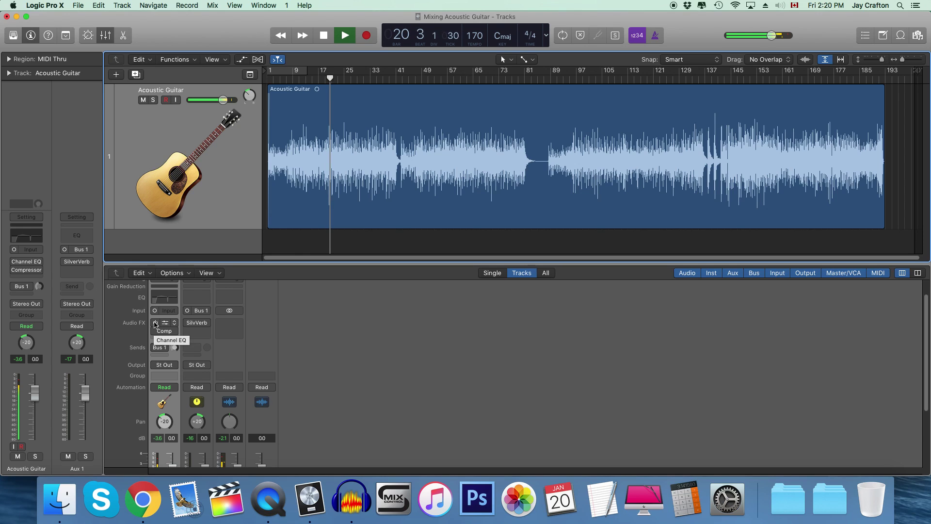
{"action": "left_click", "coordinate": [155, 323]}
{"action": "left_click", "coordinate": [155, 331]}
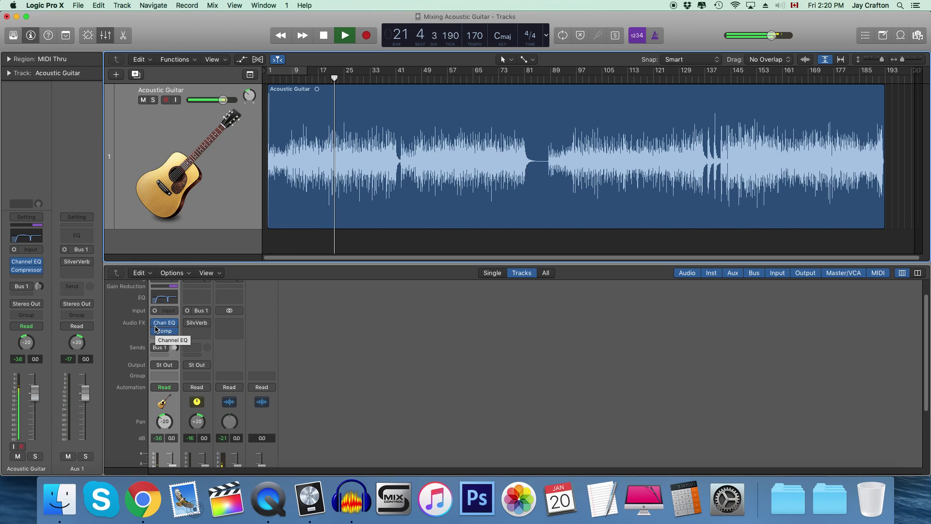
{"action": "left_click", "coordinate": [156, 323]}
{"action": "left_click", "coordinate": [155, 323]}
{"action": "left_click", "coordinate": [155, 324]}
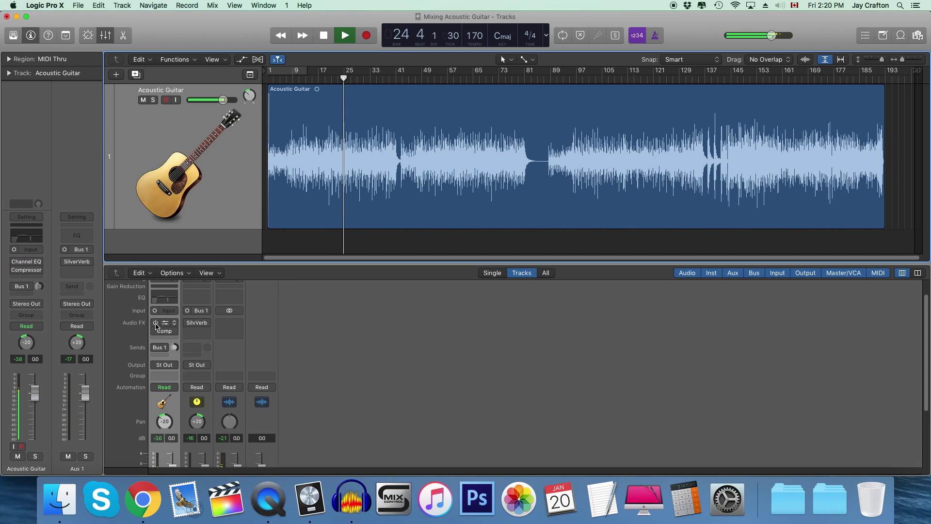
{"action": "left_click", "coordinate": [155, 323]}
{"action": "key", "text": "space"}
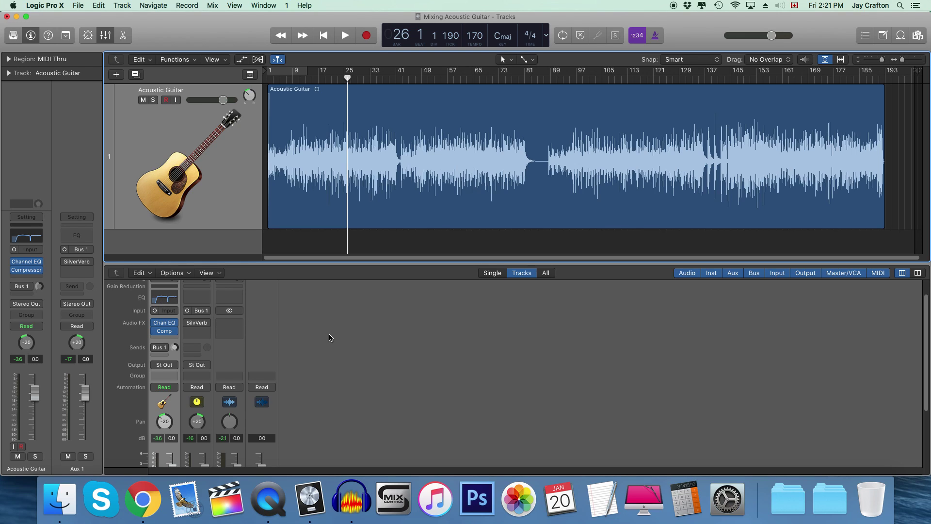
Step: Re-enable SilverVerb and the Bus 1 send, then start playback
{"action": "left_click", "coordinate": [186, 323]}
{"action": "left_click", "coordinate": [154, 348]}
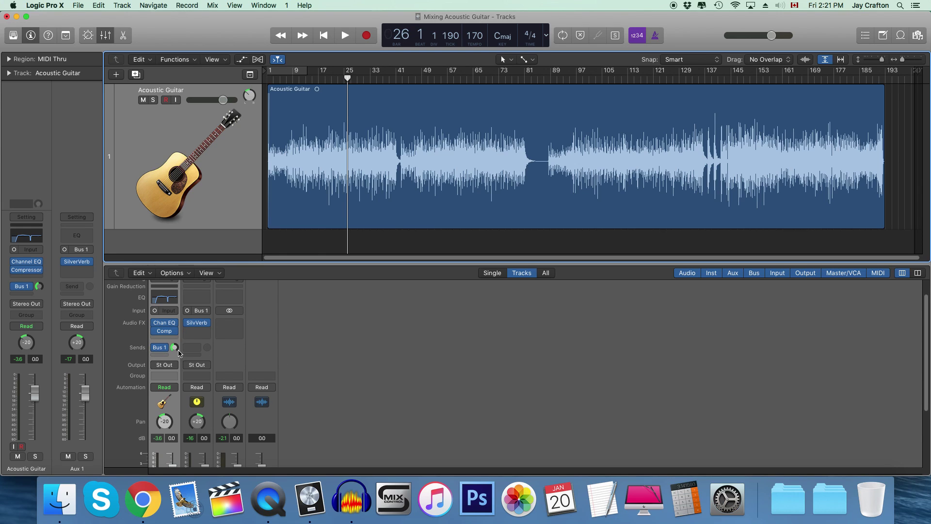
{"action": "scroll", "coordinate": [212, 436], "scroll_direction": "down", "scroll_amount": 4}
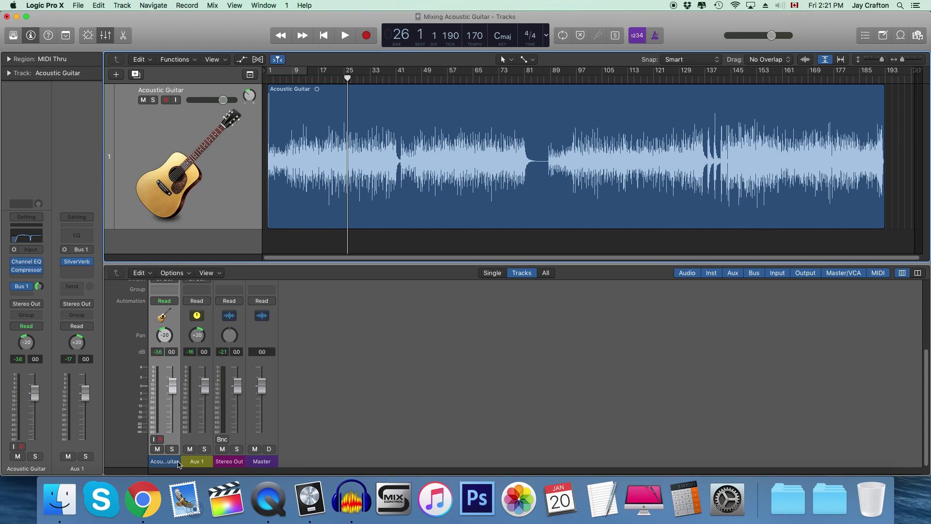
{"action": "scroll", "coordinate": [354, 391], "scroll_direction": "up", "scroll_amount": 4}
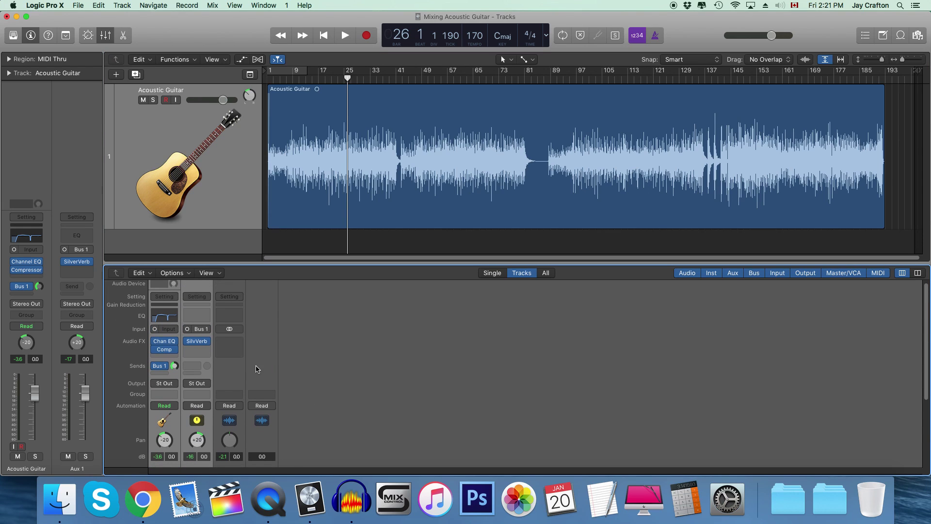
{"action": "key", "text": "space"}
Step: Toggle the Channel EQ bypass twice, end with it on, and stop playback
{"action": "mouse_move", "coordinate": [155, 342]}
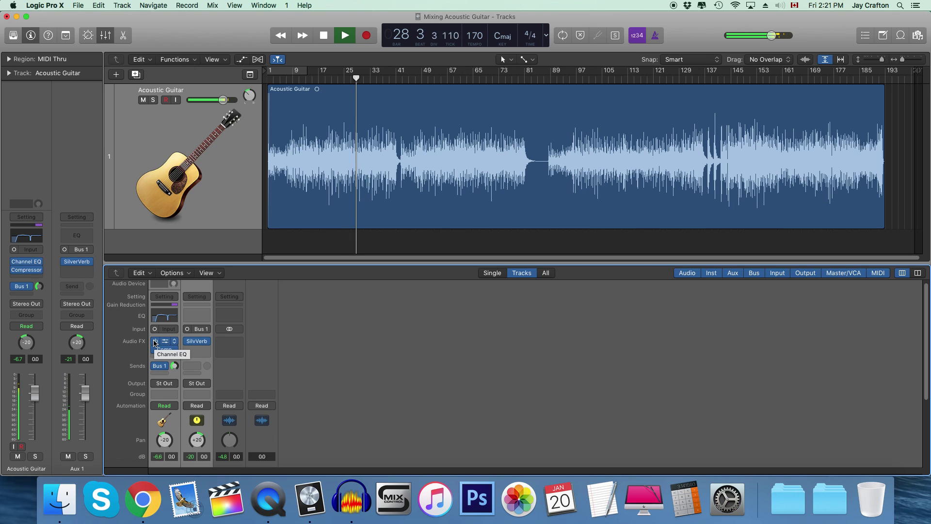
{"action": "left_click", "coordinate": [154, 341]}
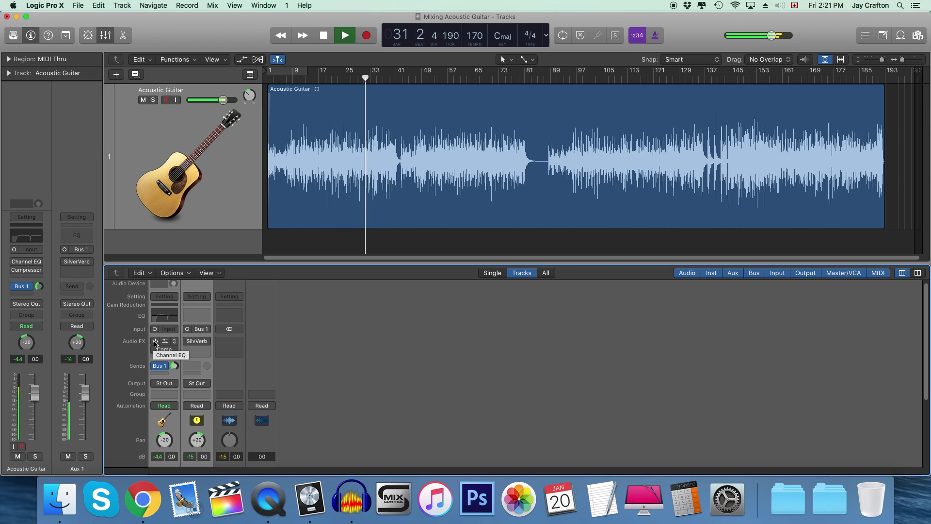
{"action": "left_click", "coordinate": [154, 342]}
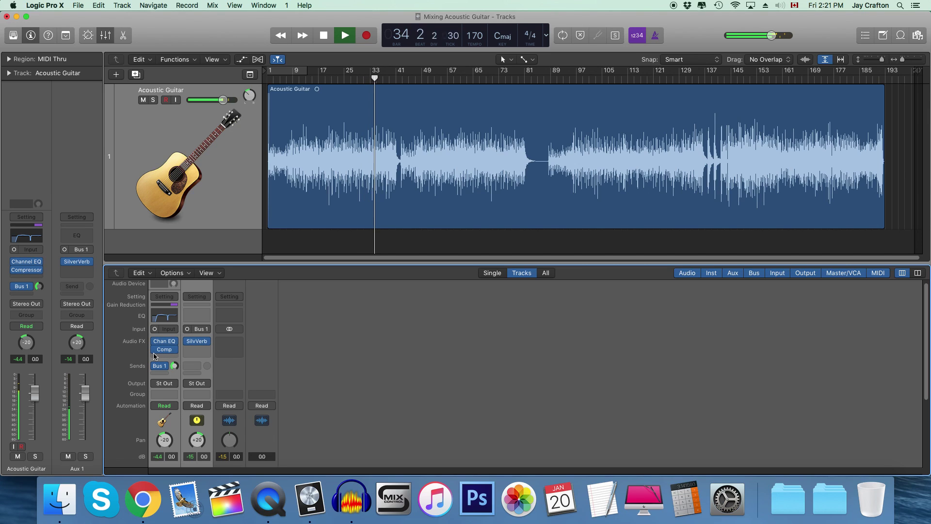
{"action": "mouse_move", "coordinate": [154, 344]}
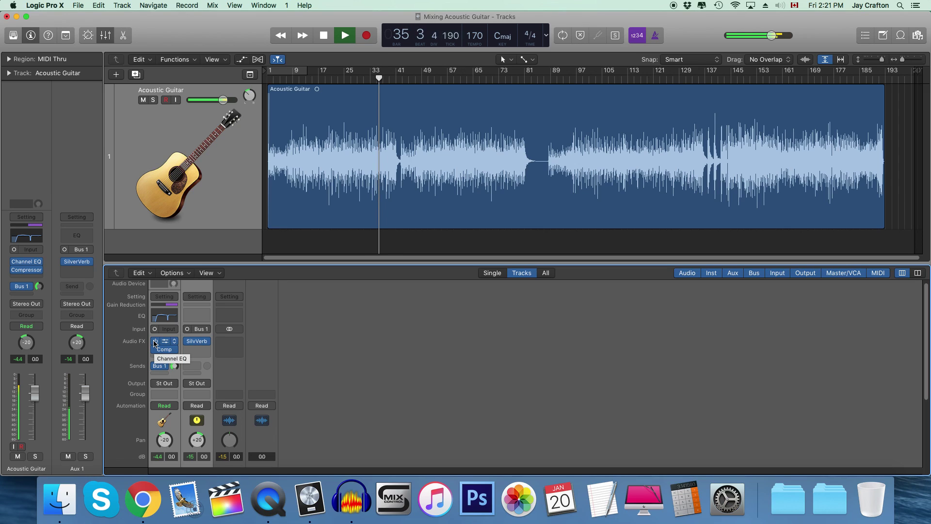
{"action": "left_click", "coordinate": [155, 341]}
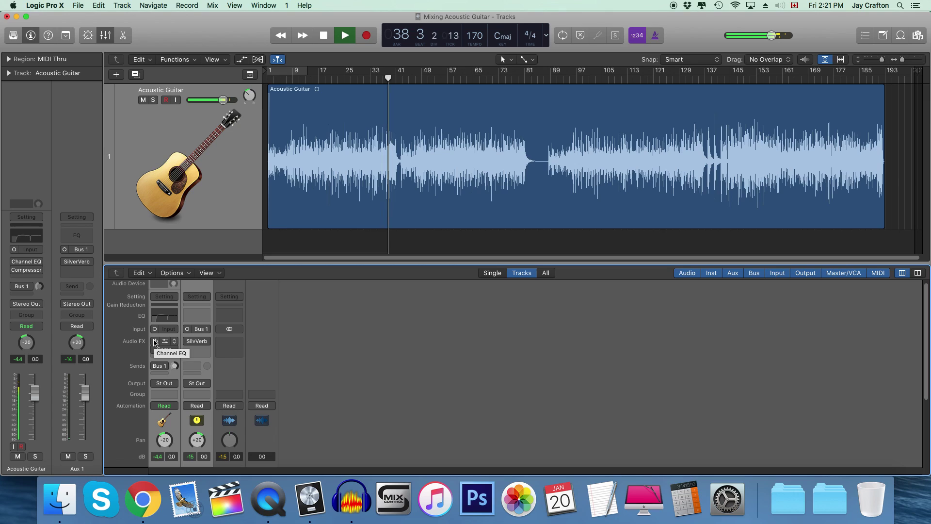
{"action": "left_click", "coordinate": [154, 342]}
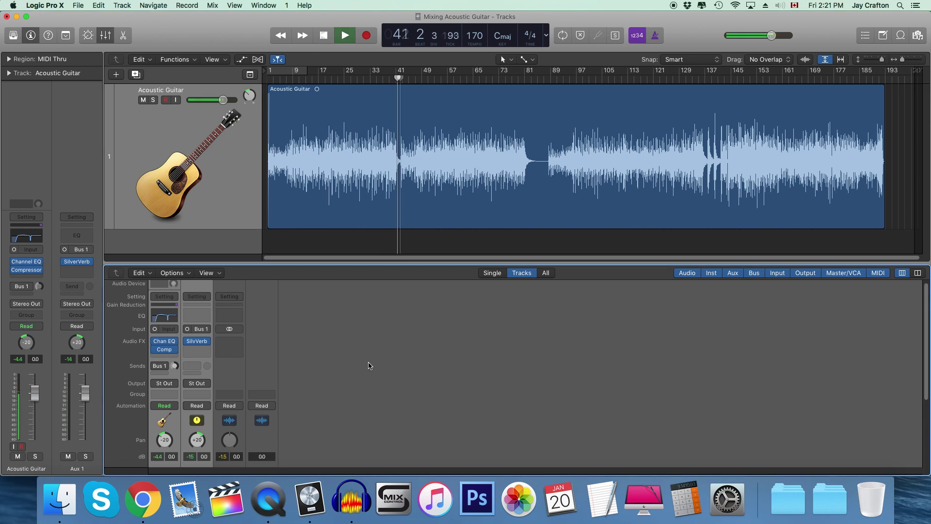
{"action": "key", "text": "space"}
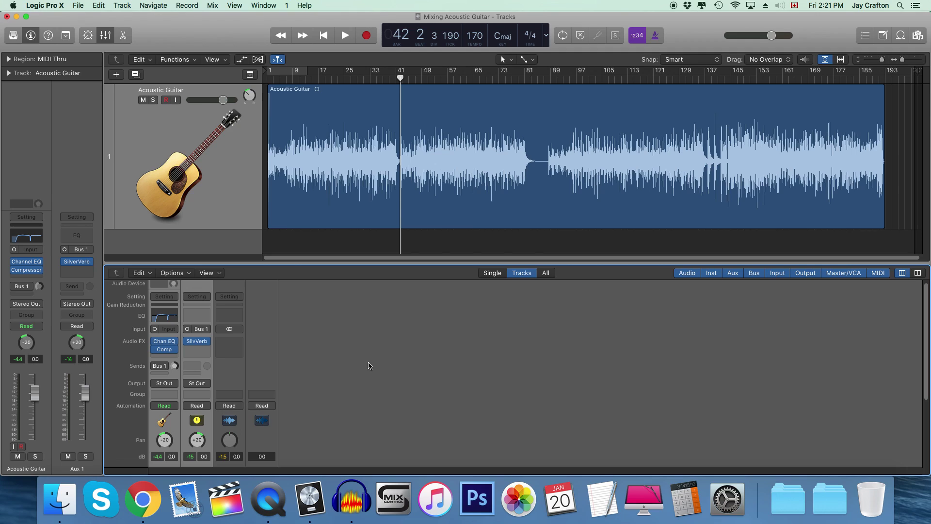